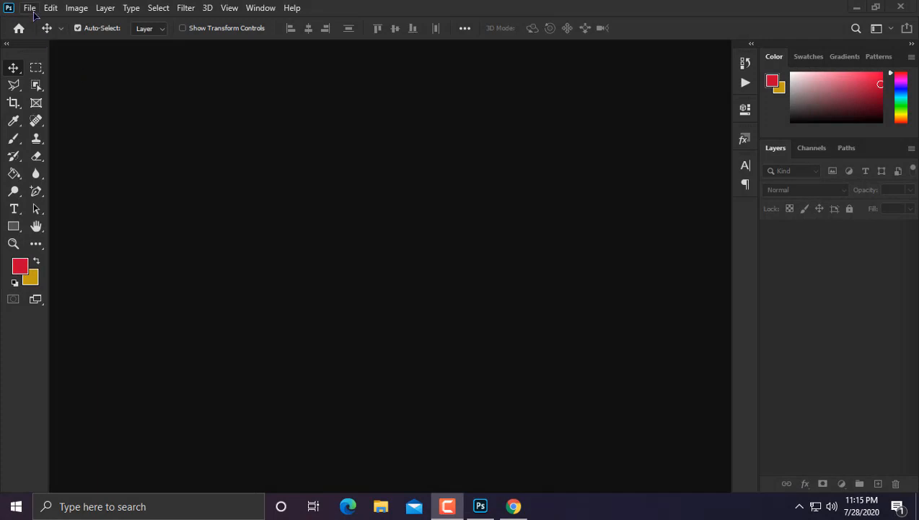
# Step: Create a 3.5 × 2 in, 300 ppi document from the preset, named 'Business Card Design'
pyautogui.click(29, 7)
pyautogui.click(41, 18)
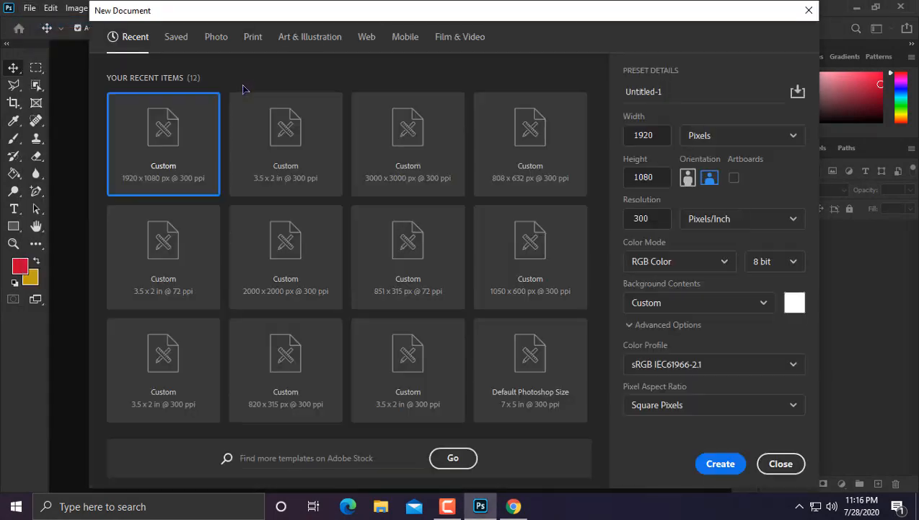
pyautogui.click(285, 119)
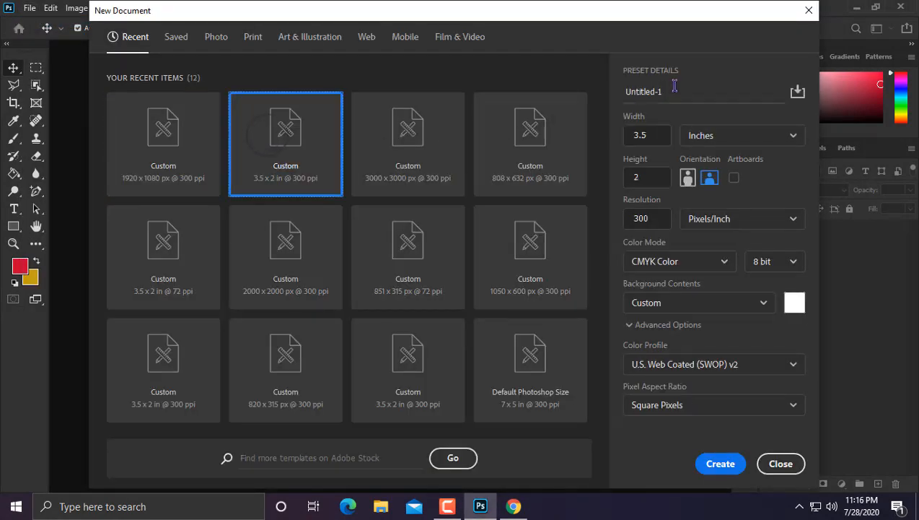
pyautogui.moveTo(673, 92); pyautogui.dragTo(628, 94)
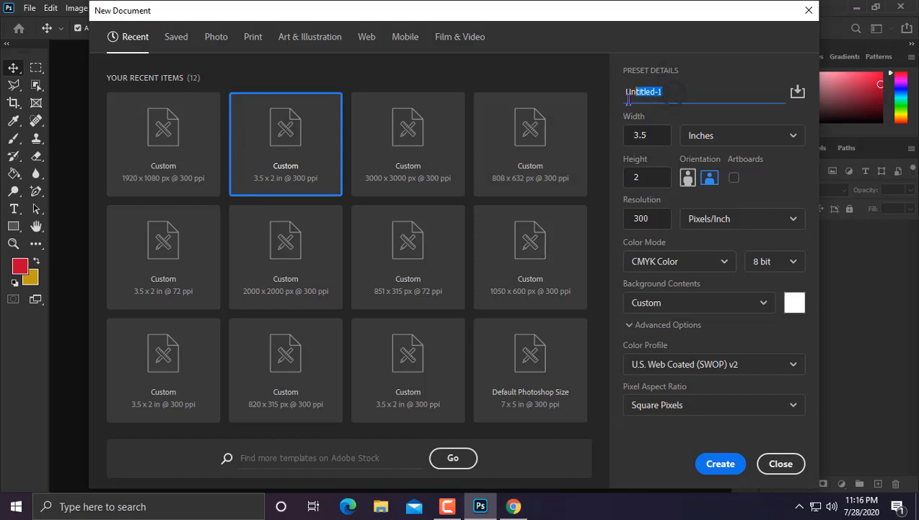
pyautogui.write('Business Card Design')
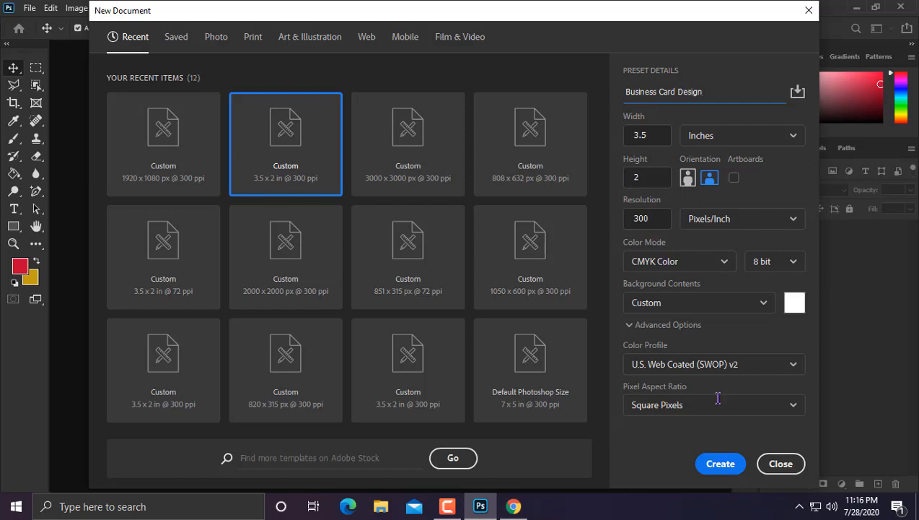
pyautogui.click(722, 463)
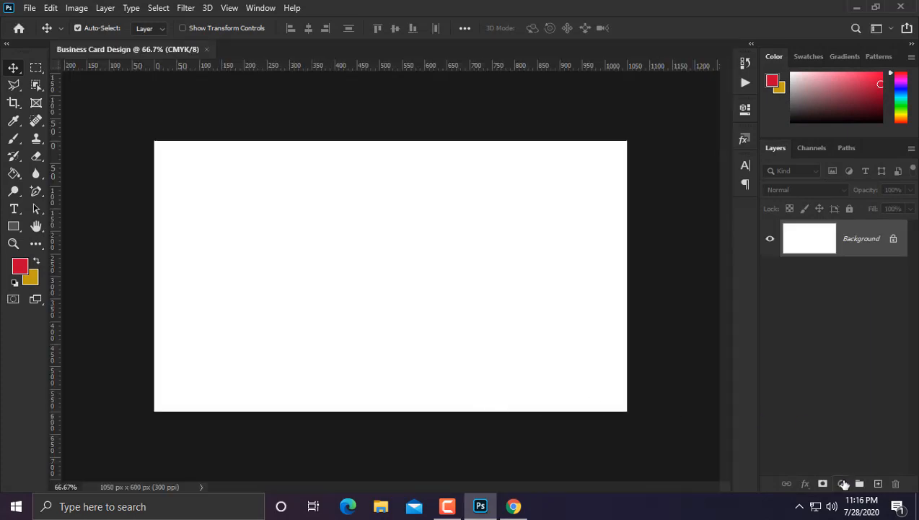
# Step: Add a Solid Color fill layer in dark navy PANTONE 7547 C covering the card
pyautogui.click(843, 483)
pyautogui.click(823, 241)
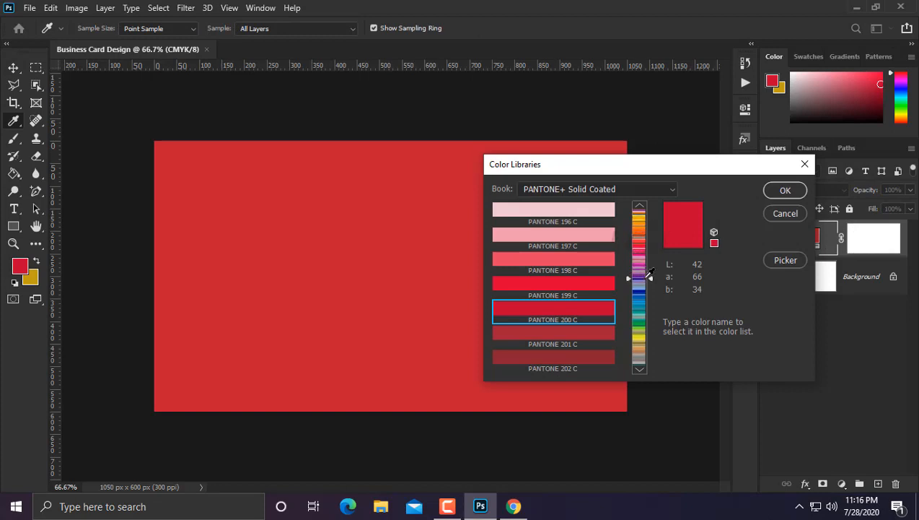
pyautogui.click(644, 277)
pyautogui.click(608, 312)
pyautogui.click(606, 338)
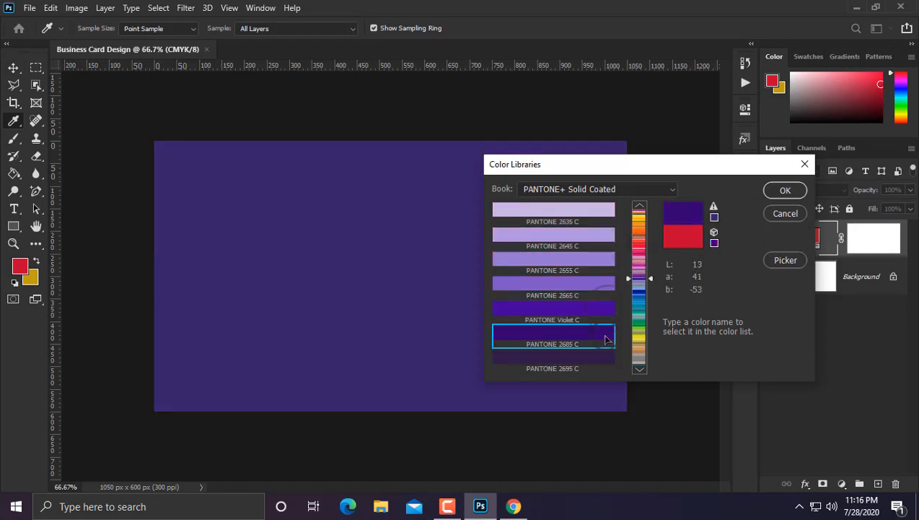
pyautogui.moveTo(649, 277); pyautogui.dragTo(651, 281)
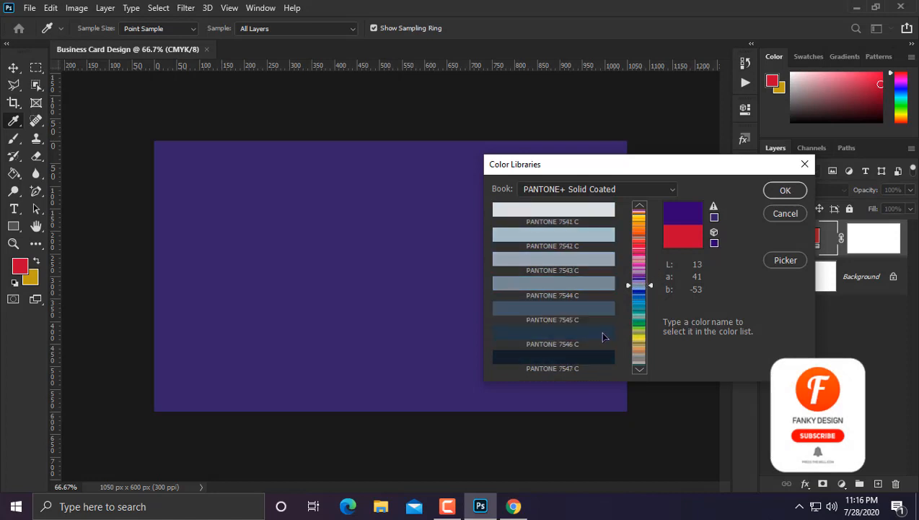
pyautogui.click(605, 336)
pyautogui.click(599, 355)
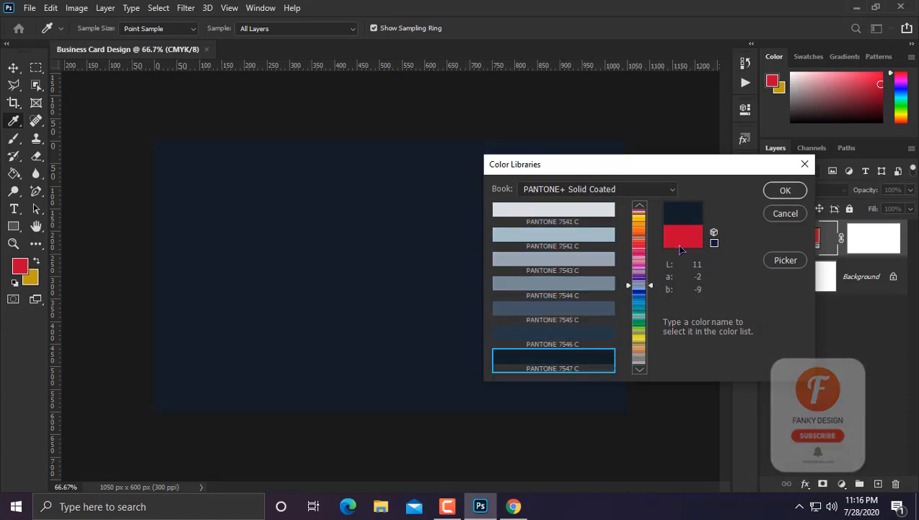
pyautogui.click(785, 192)
pyautogui.click(13, 226)
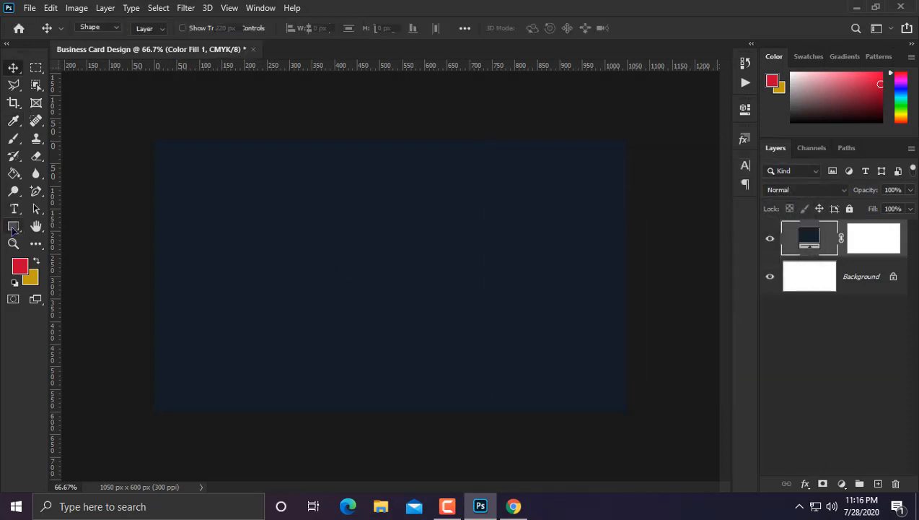
pyautogui.rightClick(13, 229)
# Step: Draw a square near the card's centre and fill it with PANTONE 7545 C
pyautogui.click(80, 227)
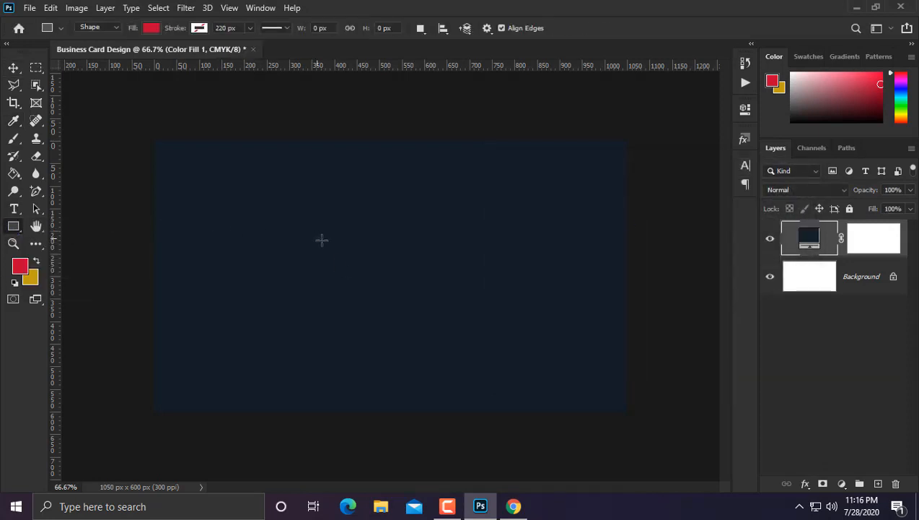
pyautogui.moveTo(318, 238); pyautogui.dragTo(423, 308)
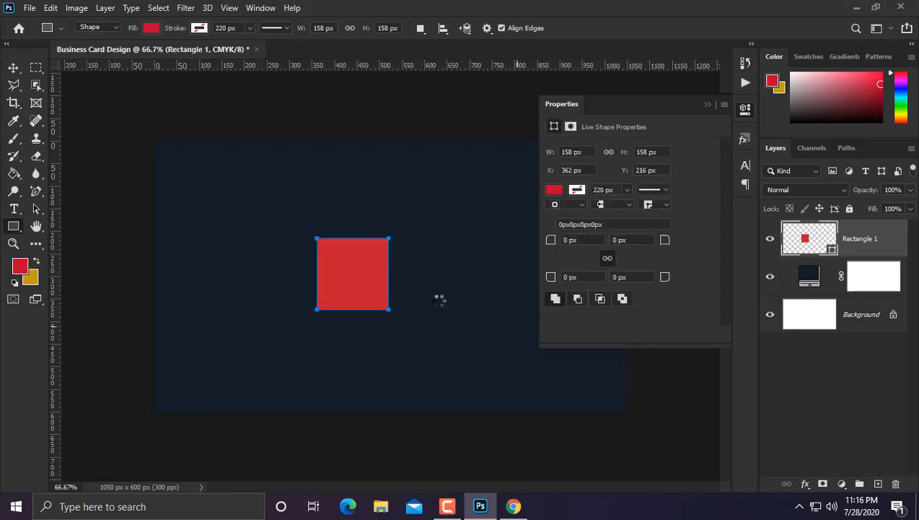
pyautogui.click(554, 194)
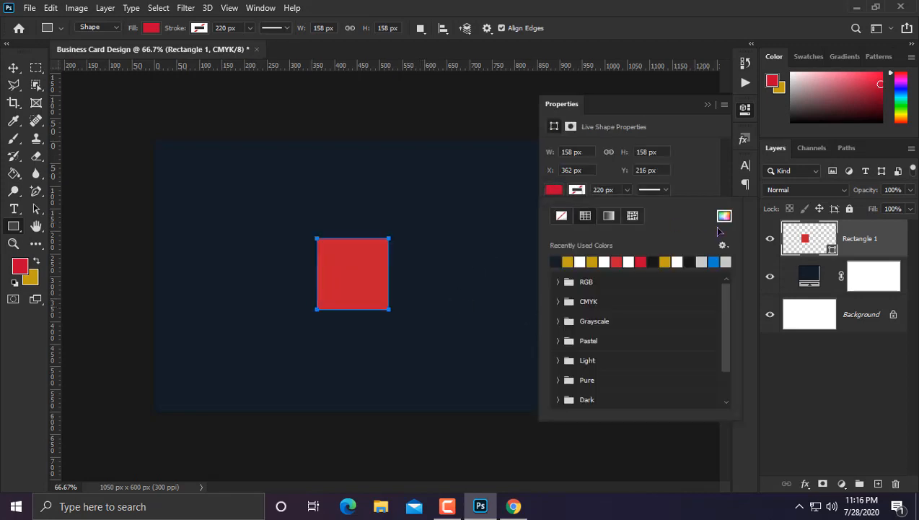
pyautogui.click(724, 218)
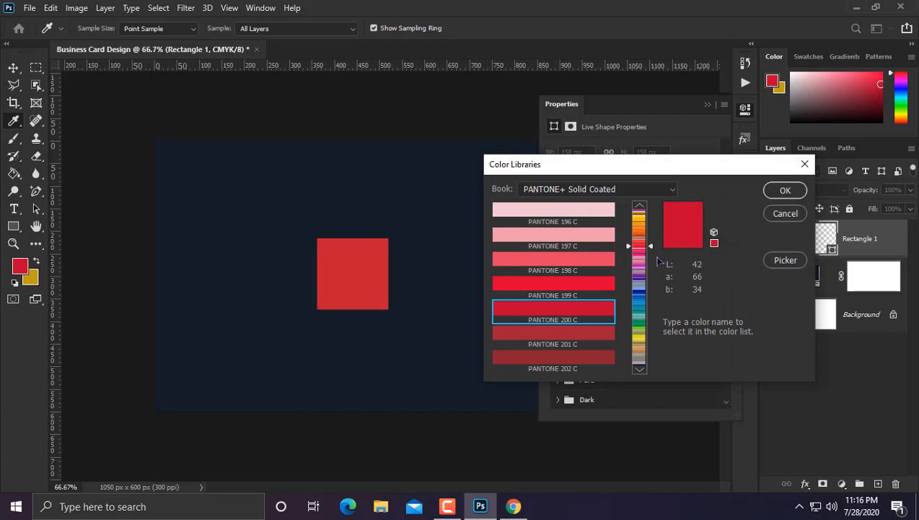
pyautogui.moveTo(641, 264); pyautogui.dragTo(641, 283)
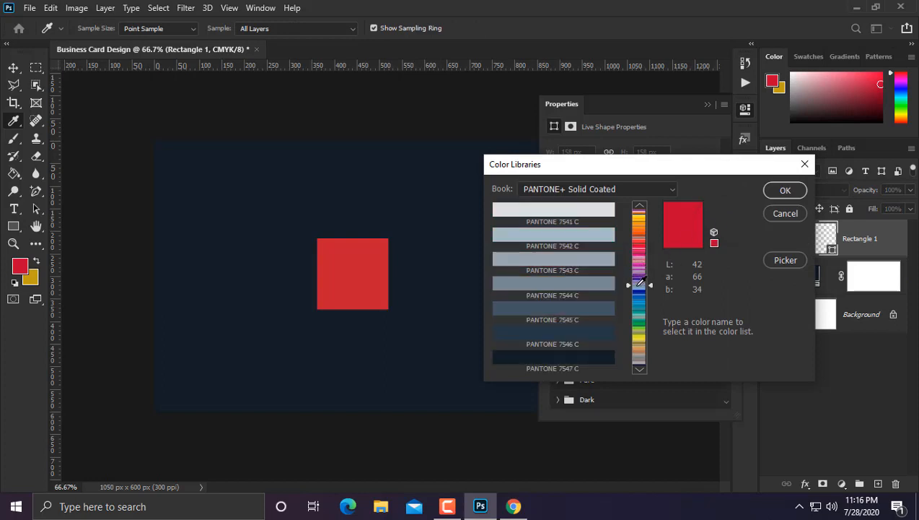
pyautogui.click(554, 309)
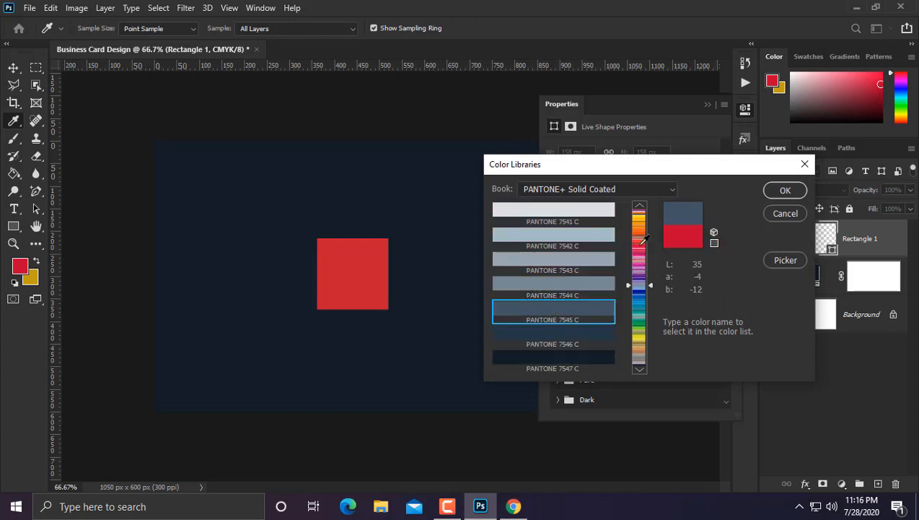
pyautogui.click(780, 189)
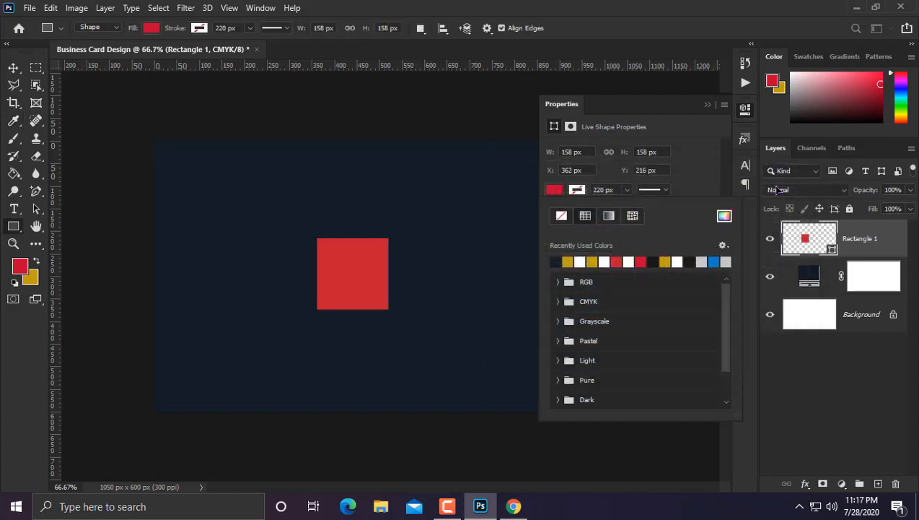
# Step: Centre the square horizontally and vertically on the canvas
pyautogui.click(14, 69)
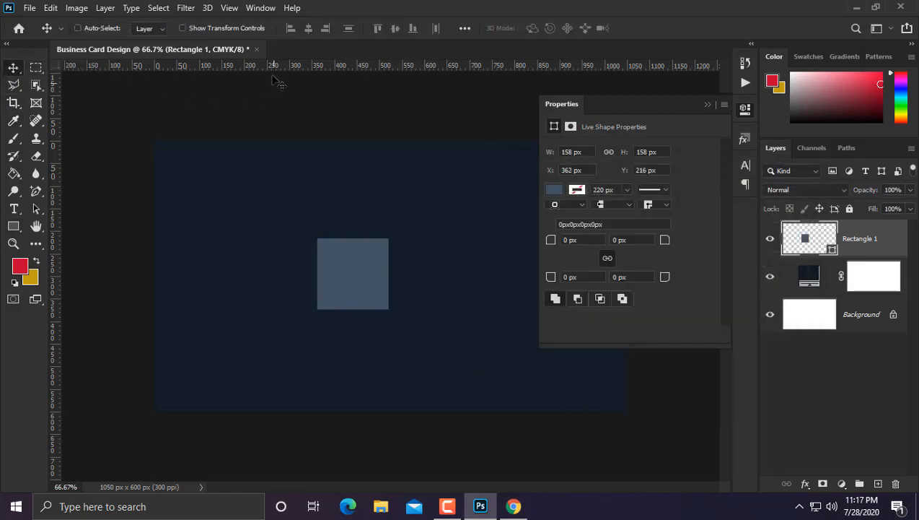
pyautogui.hotkey('ctrl', 'a')
pyautogui.click(308, 28)
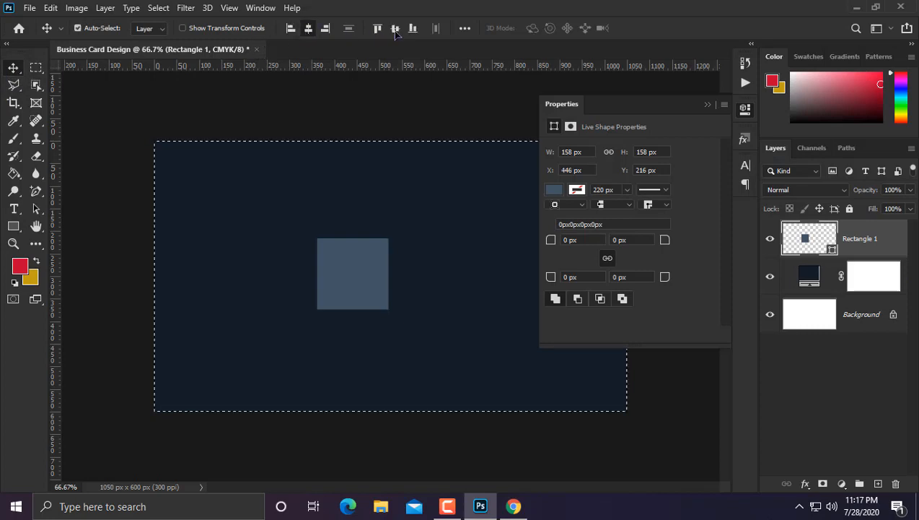
pyautogui.click(393, 29)
pyautogui.hotkey('ctrl', 'd')
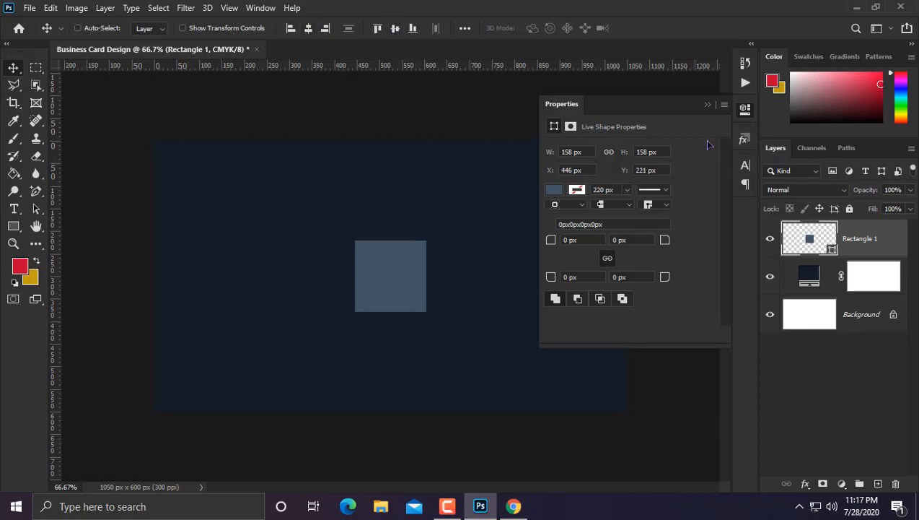
pyautogui.click(709, 104)
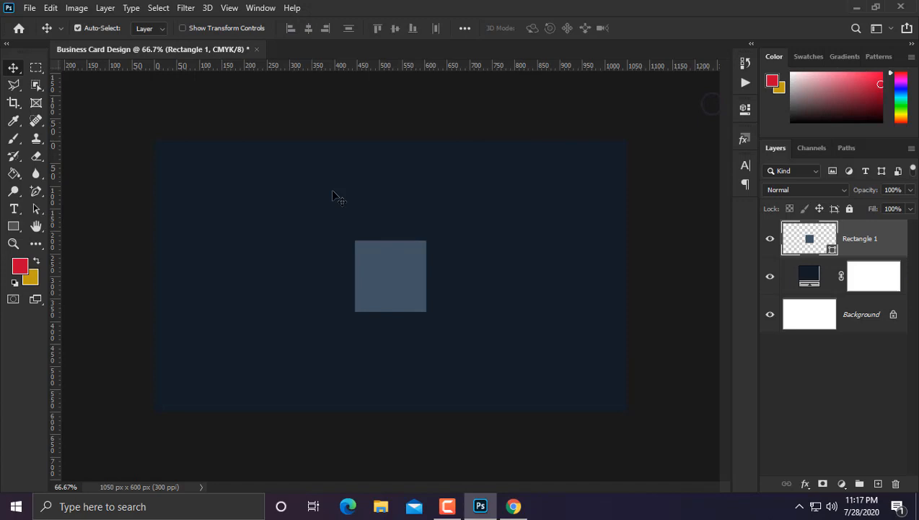
pyautogui.rightClick(12, 228)
# Step: Draw a red three-sided polygon triangle at the card's top right
pyautogui.click(58, 264)
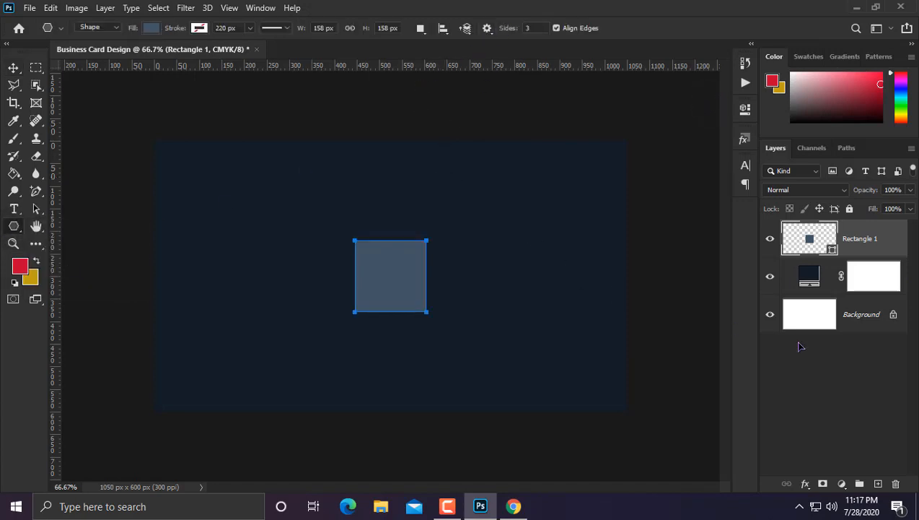
pyautogui.click(816, 387)
pyautogui.moveTo(543, 212); pyautogui.dragTo(616, 243)
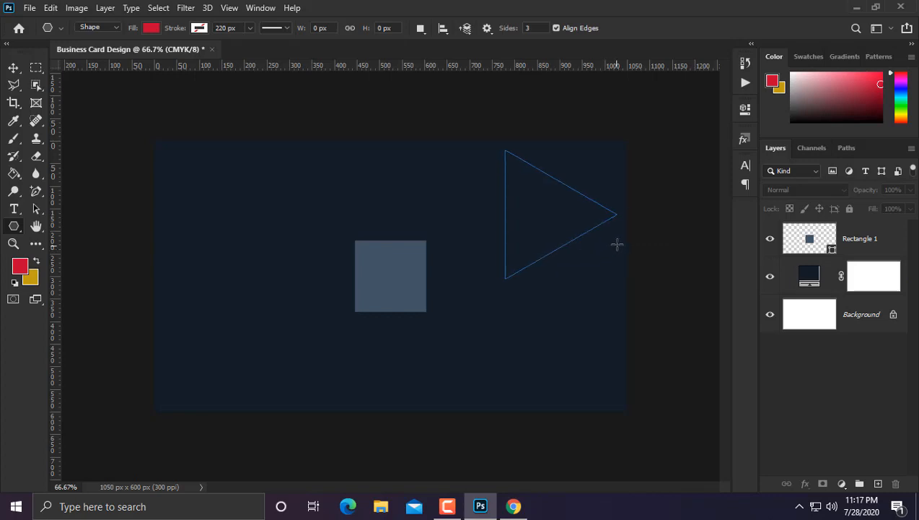
# Step: Scale the triangle down to about a third and move it into the square's centre
pyautogui.click(13, 67)
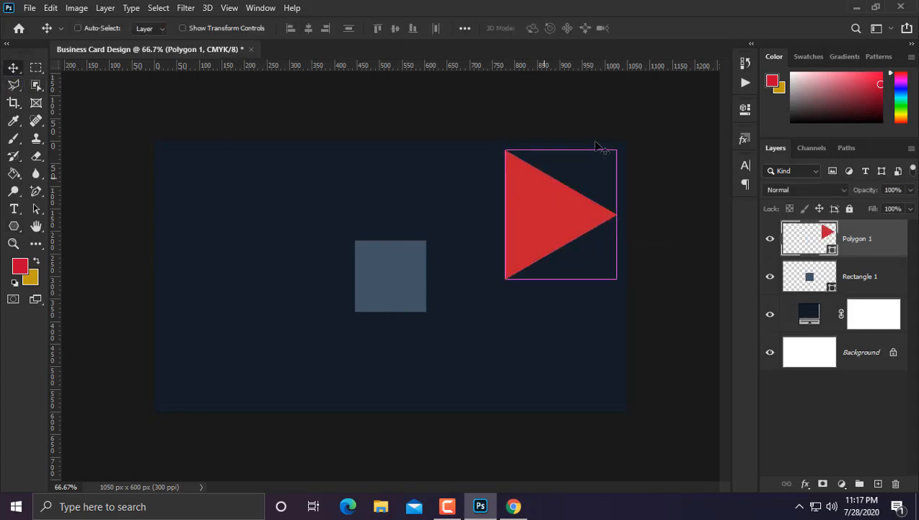
pyautogui.hotkey('ctrl', 't')
pyautogui.moveTo(622, 153); pyautogui.dragTo(288, 276)
pyautogui.scroll(3, 527, 267)
pyautogui.moveTo(320, 233); pyautogui.dragTo(334, 220)
pyautogui.moveTo(284, 256)
pyautogui.mouseDown()
pyautogui.moveTo(299, 257)
pyautogui.moveTo(290, 263)
pyautogui.mouseUp()
pyautogui.press('Return')
pyautogui.scroll(-5, 290, 261)
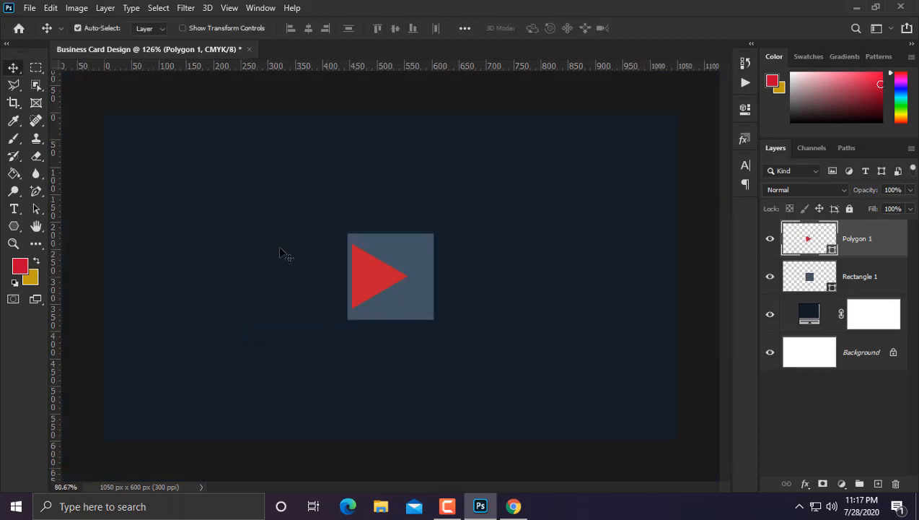
pyautogui.scroll(3, 365, 271)
pyautogui.moveTo(364, 287); pyautogui.dragTo(381, 279)
# Step: Rasterize Rectangle 1, cut the triangle shape out of it, and hide Polygon 1
pyautogui.keyDown('ctrl'); pyautogui.click(809, 239); pyautogui.keyUp('ctrl')
pyautogui.click(849, 282)
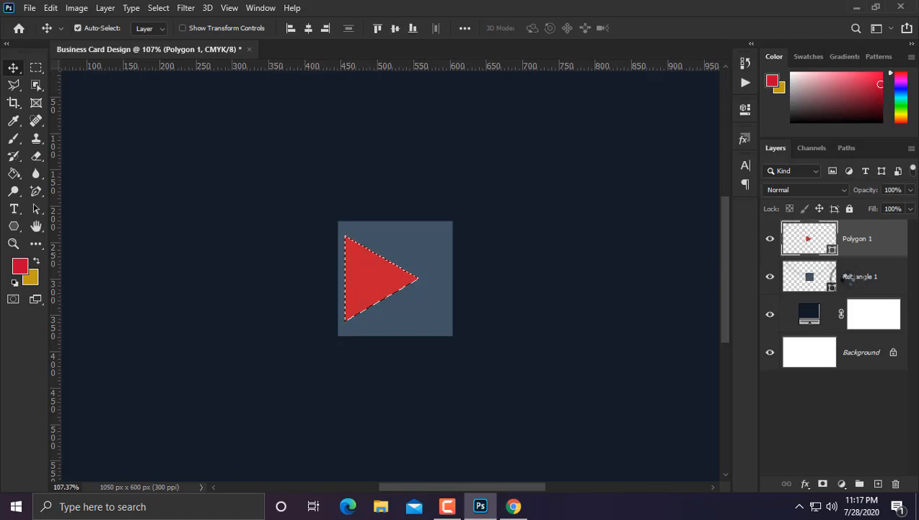
pyautogui.rightClick(843, 278)
pyautogui.click(695, 204)
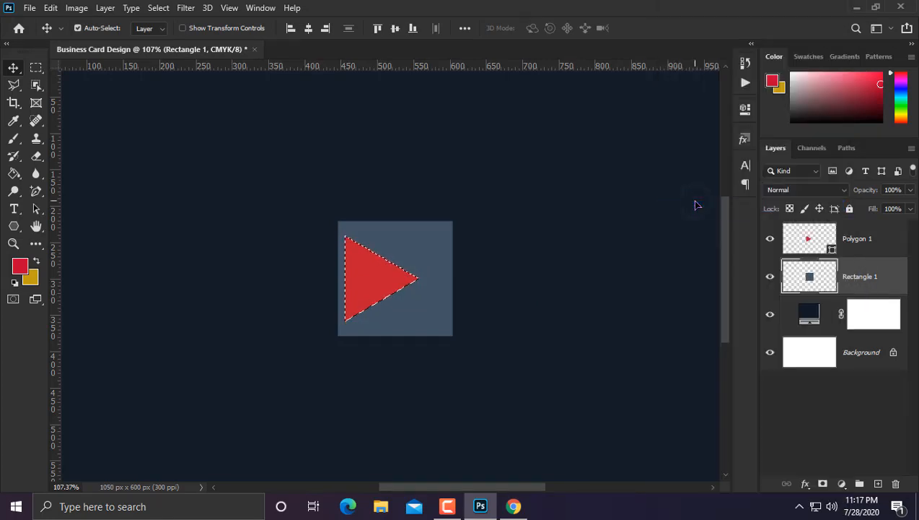
pyautogui.click(770, 239)
pyautogui.press('Delete')
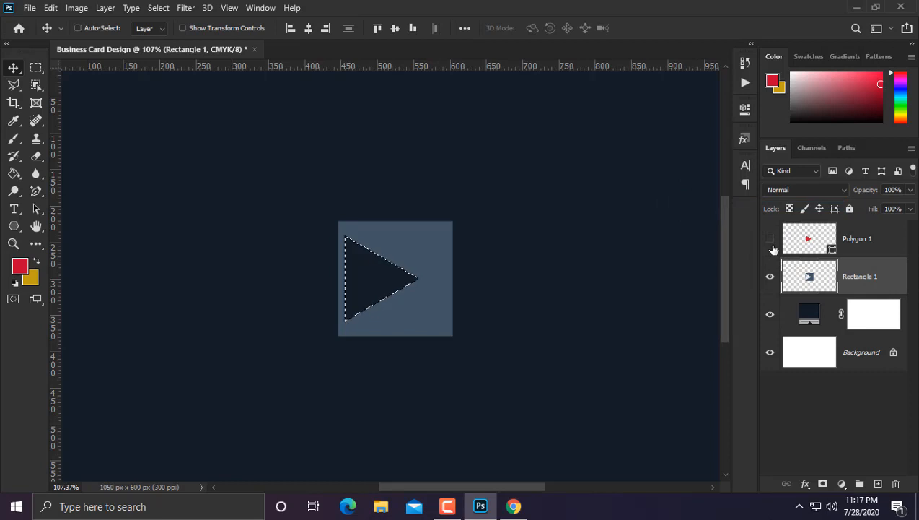
pyautogui.hotkey('ctrl', 'd')
# Step: Move the play-icon square left of centre and shrink it to about 70%
pyautogui.hotkey('ctrl', '-')
pyautogui.hotkey('ctrl', '-')
pyautogui.hotkey('ctrl', '-')
pyautogui.hotkey('ctrl', '+')
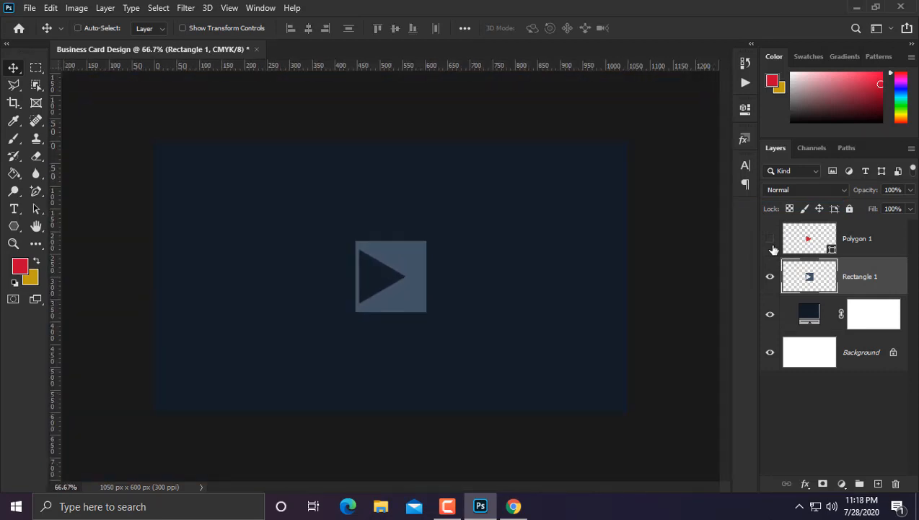
pyautogui.moveTo(397, 303); pyautogui.dragTo(314, 303)
pyautogui.hotkey('ctrl', 't')
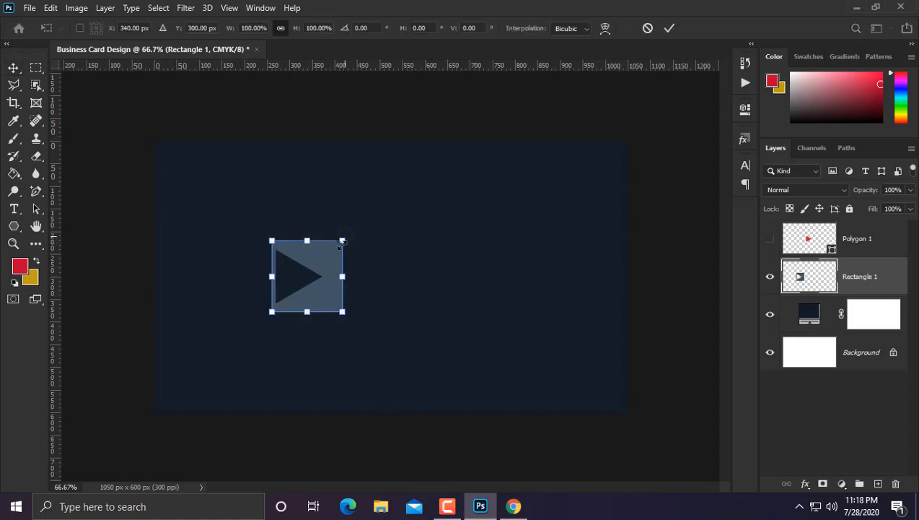
pyautogui.moveTo(341, 243); pyautogui.dragTo(338, 249)
pyautogui.press('Return')
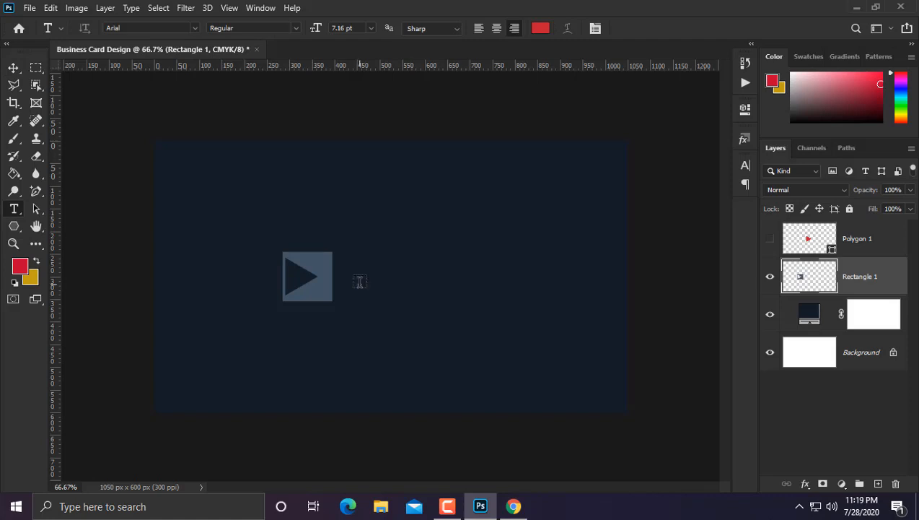
# Step: Type the cardholder's name beside the square and set it in PRIMETIME
pyautogui.click(360, 282)
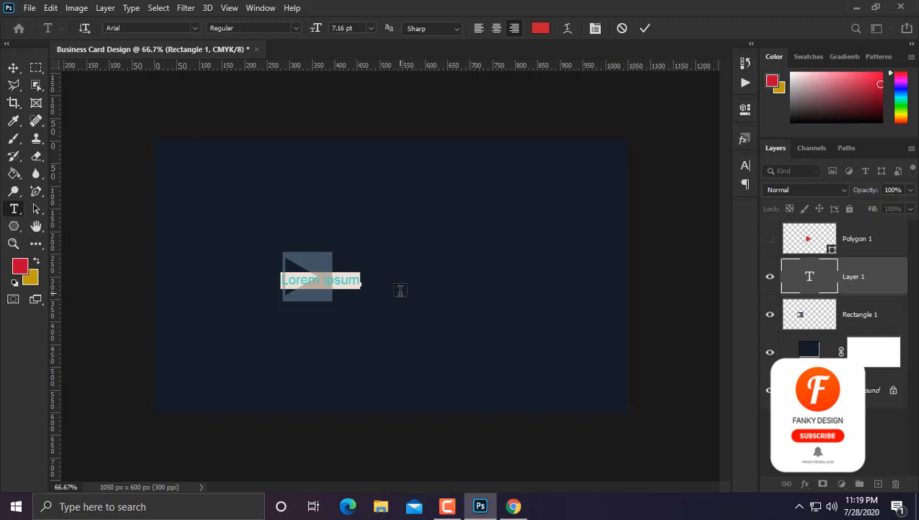
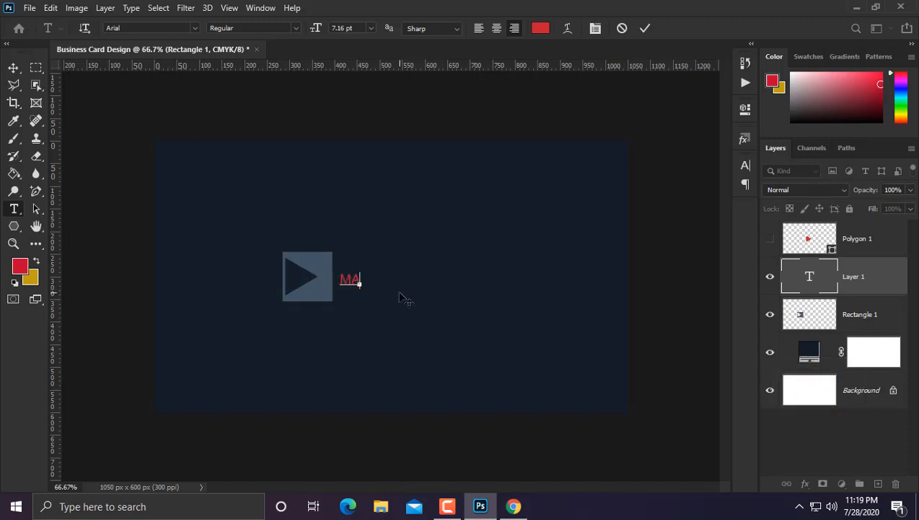
pyautogui.hotkey('ctrl', 'a')
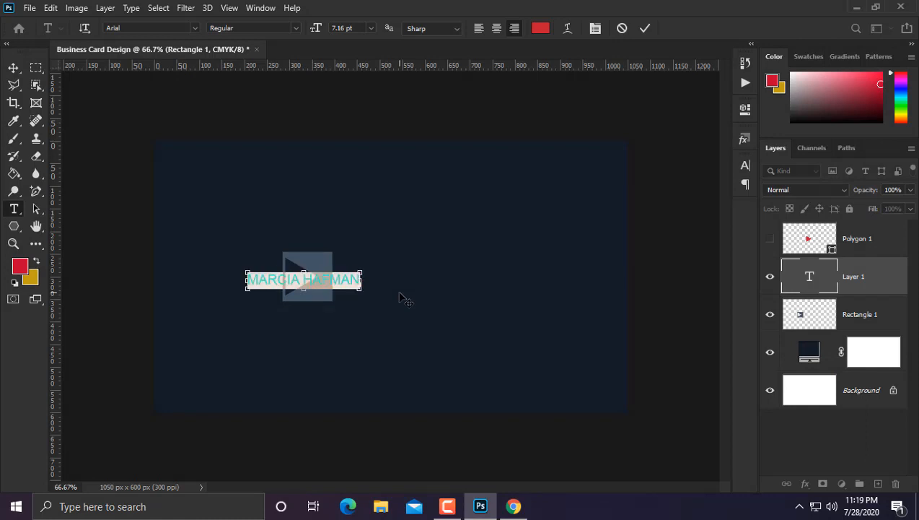
pyautogui.press('Down')
pyautogui.press('Down')
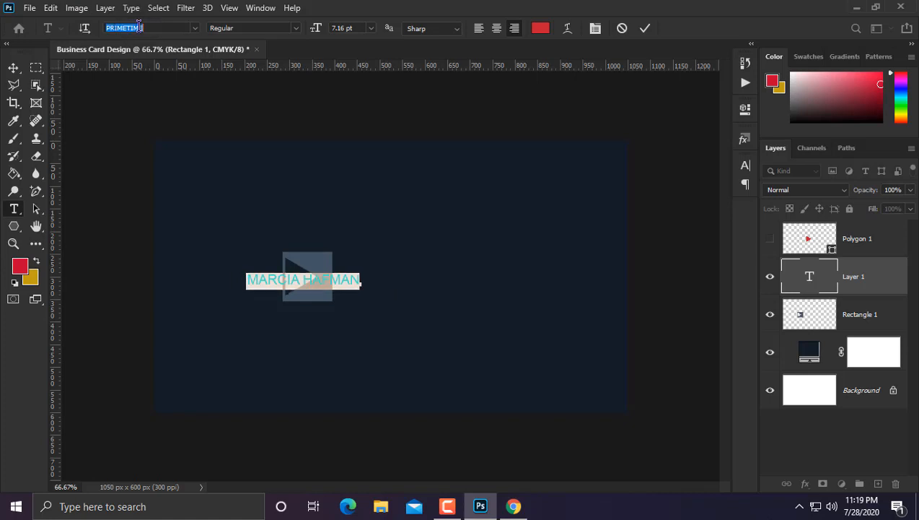
pyautogui.press('Up')
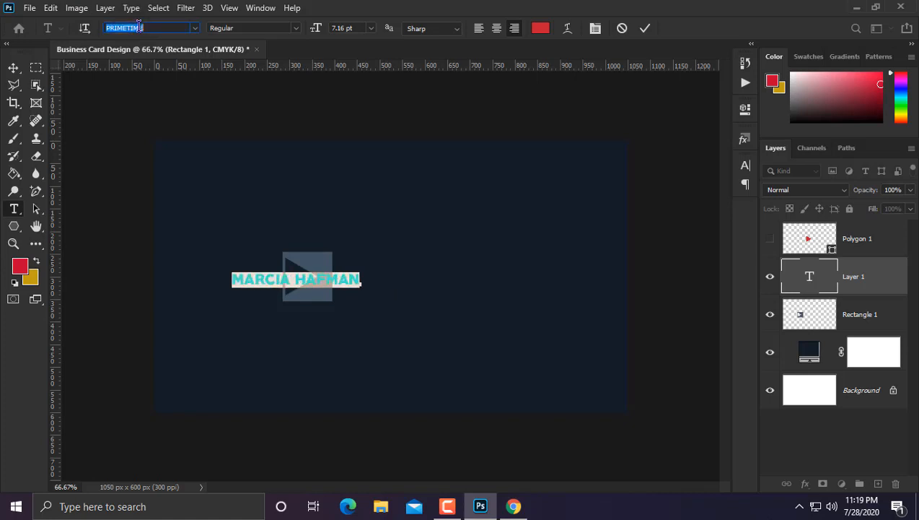
# Step: Enlarge the name to about 123%, widen it, and centre it on the card
pyautogui.click(13, 67)
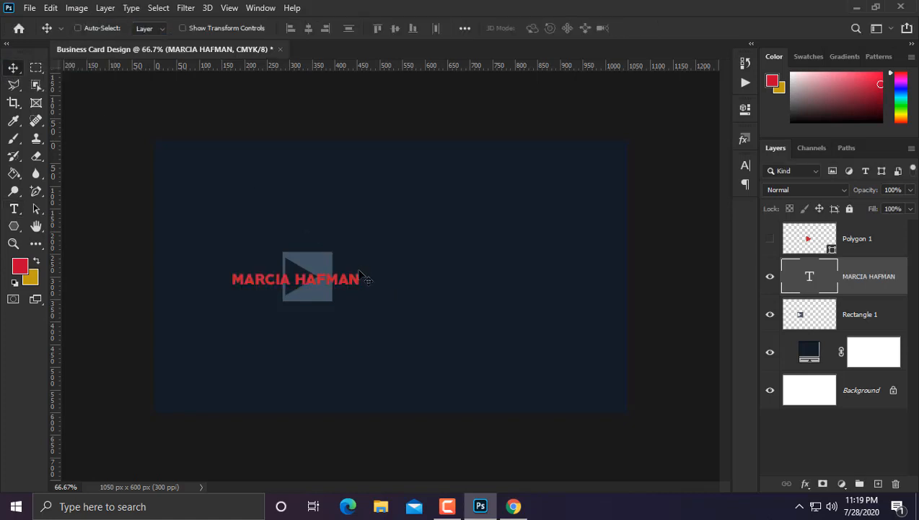
pyautogui.hotkey('ctrl', 't')
pyautogui.moveTo(361, 268); pyautogui.dragTo(420, 266)
pyautogui.moveTo(353, 284); pyautogui.dragTo(465, 286)
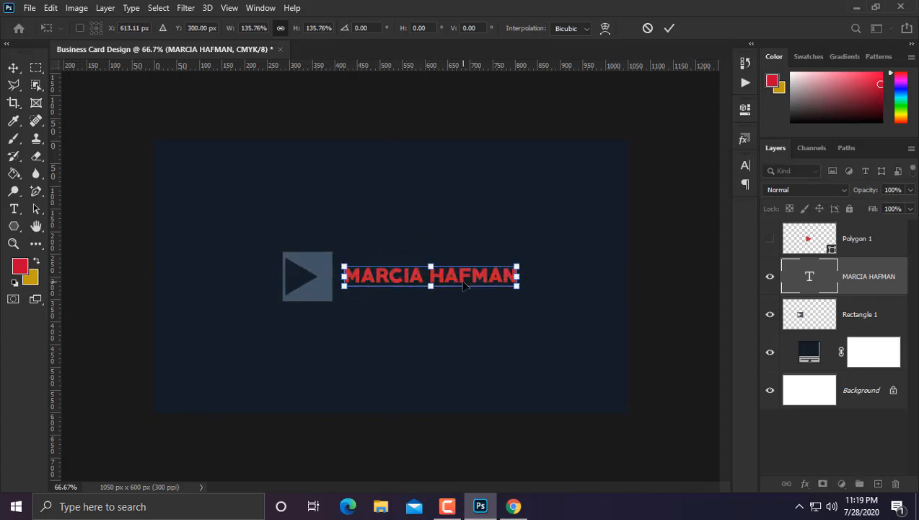
pyautogui.press('Return')
# Step: Colour the name text grey-blue #425465, sampled from the square
pyautogui.scroll(3, 464, 287)
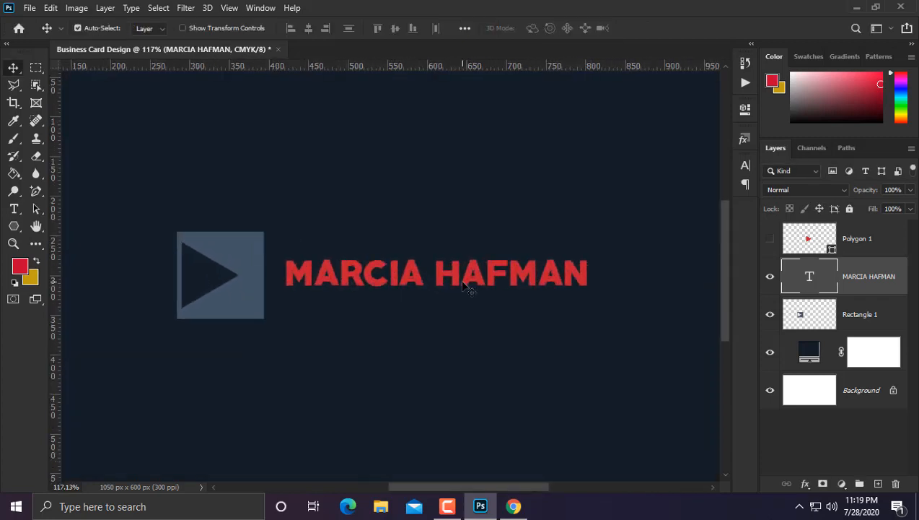
pyautogui.click(13, 210)
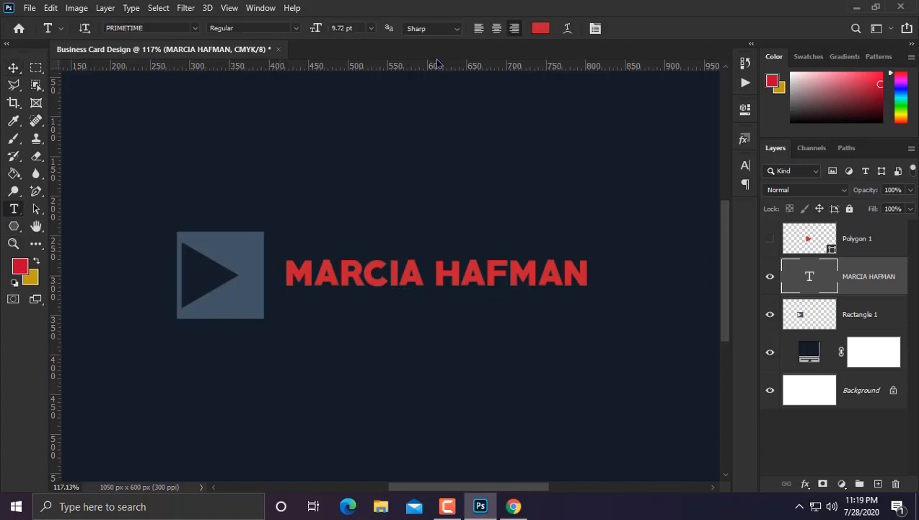
pyautogui.click(542, 30)
pyautogui.click(240, 243)
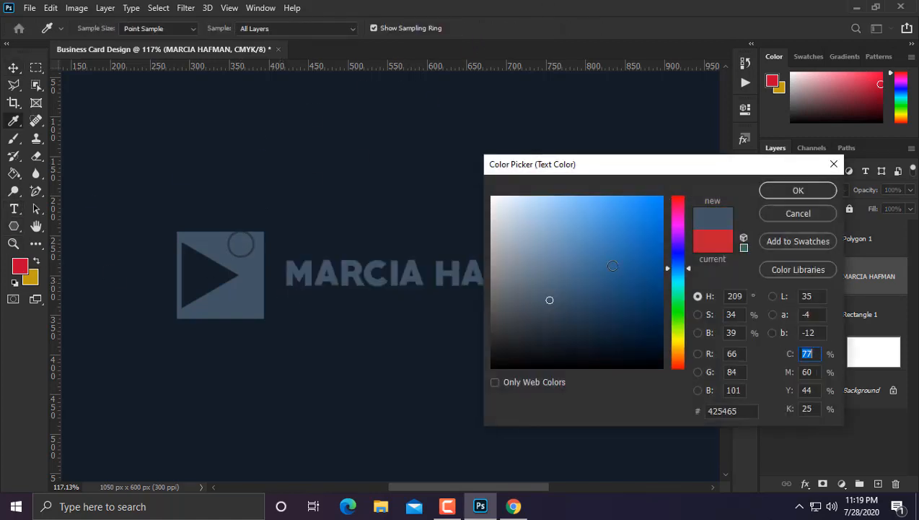
pyautogui.click(783, 192)
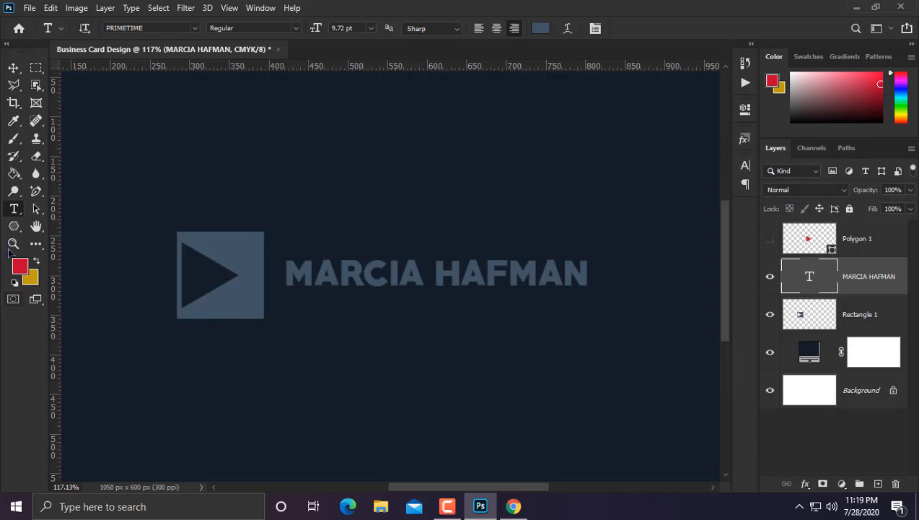
# Step: Type the tagline 'YOUR TEGLINE GOES HERE' and switch it to a lighter font
pyautogui.click(295, 388)
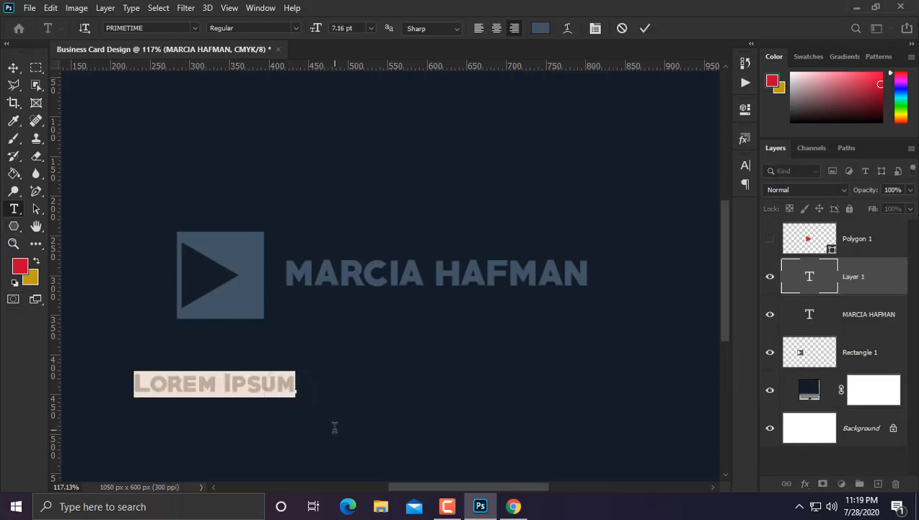
pyautogui.write('YOUR ')
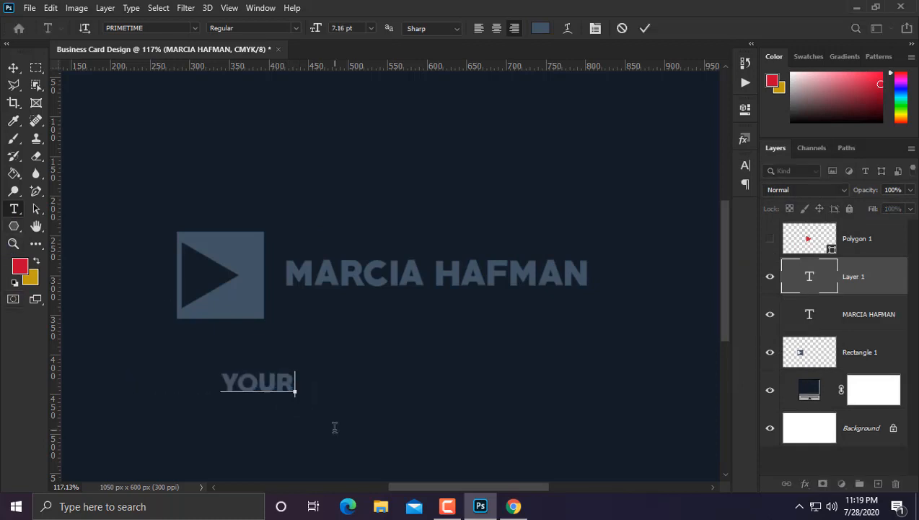
pyautogui.write('TEGLIN')
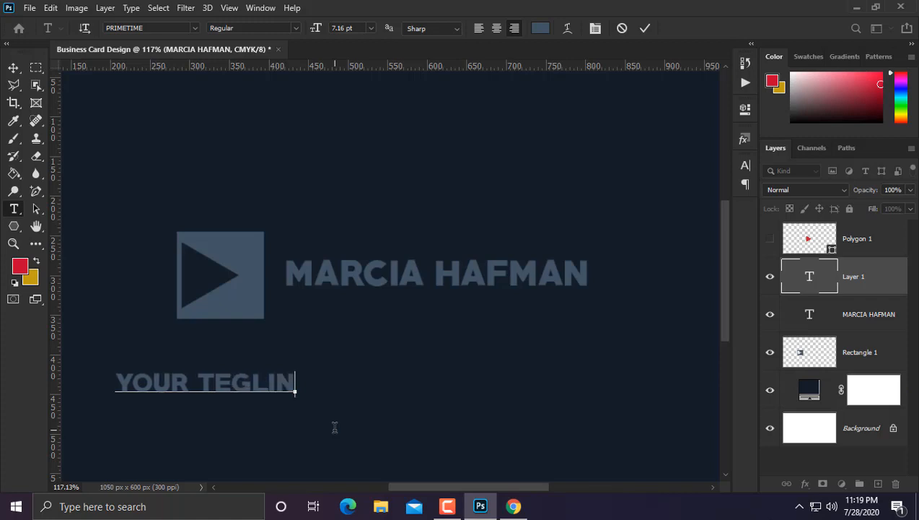
pyautogui.write('E G')
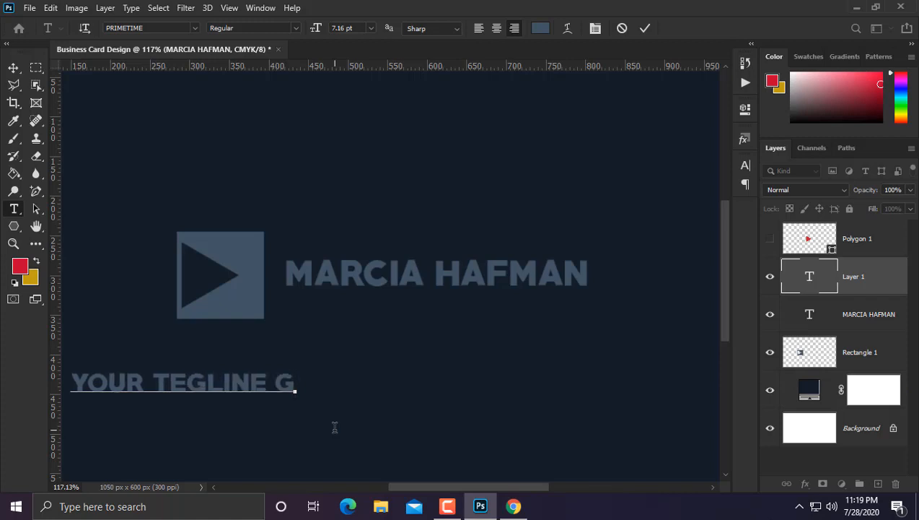
pyautogui.write('OES HERE')
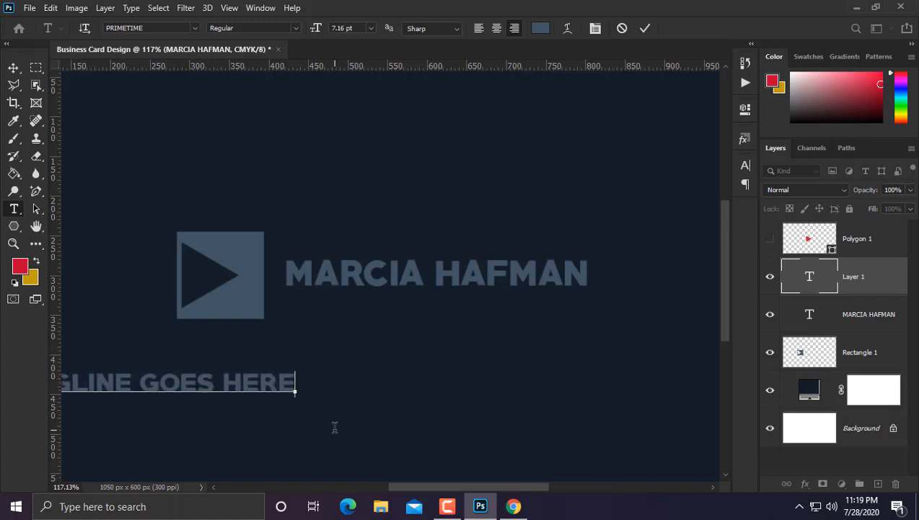
pyautogui.hotkey('ctrl', 'a')
pyautogui.click(111, 28)
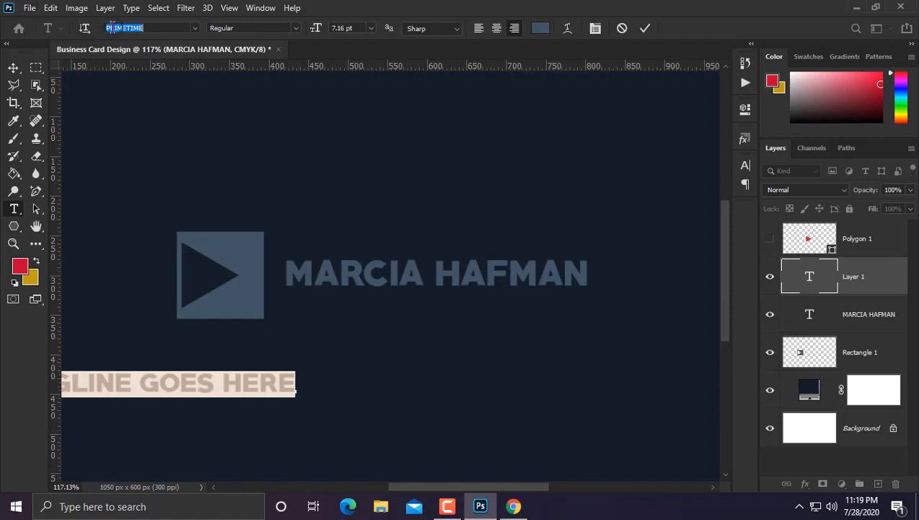
pyautogui.write('M')
pyautogui.write('Arial')
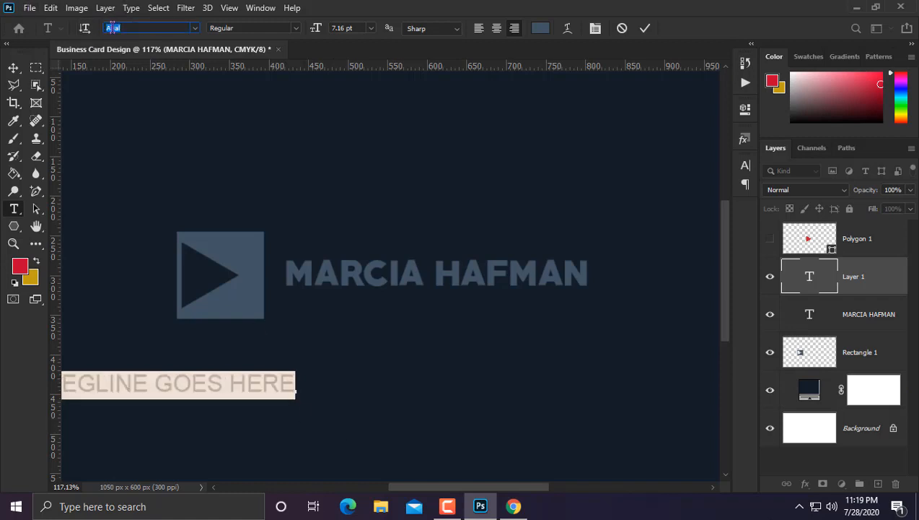
# Step: Scale the tagline to about 51% and place it just under the name
pyautogui.click(12, 67)
pyautogui.hotkey('ctrl', 't')
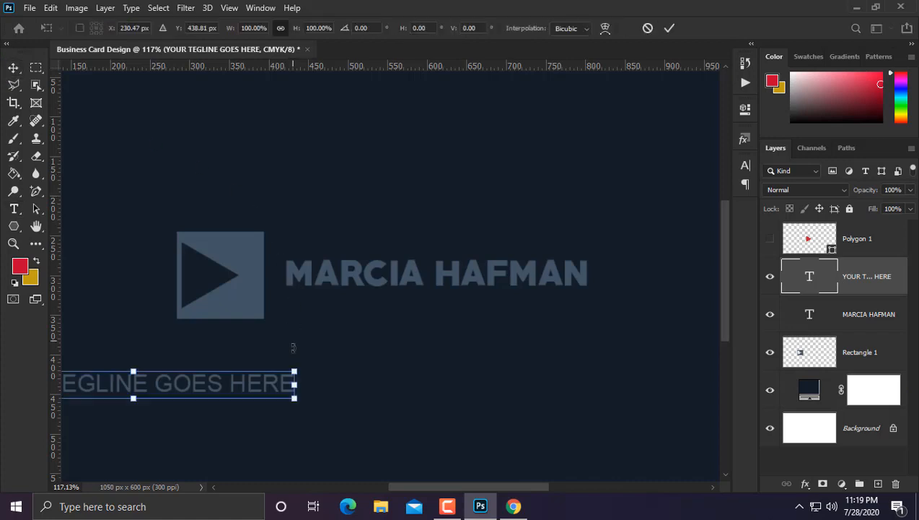
pyautogui.moveTo(296, 363); pyautogui.dragTo(130, 419)
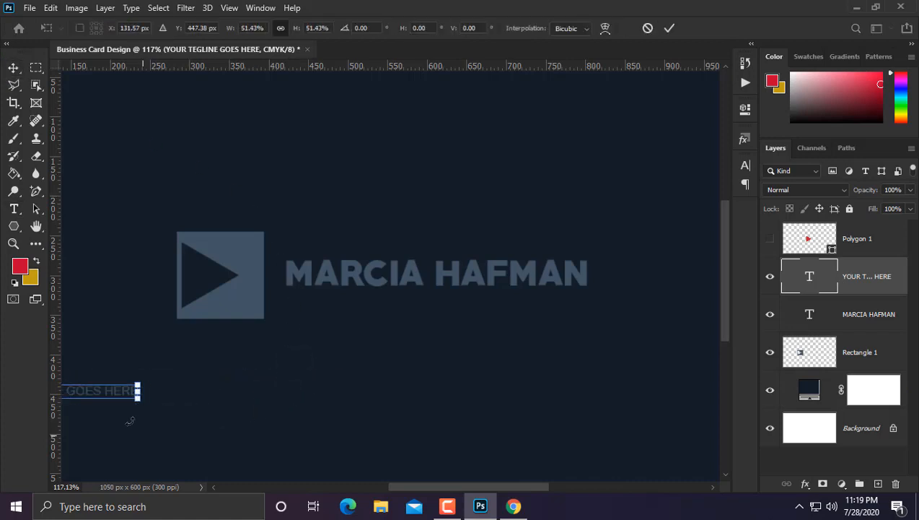
pyautogui.moveTo(218, 387); pyautogui.dragTo(428, 304)
pyautogui.press('Return')
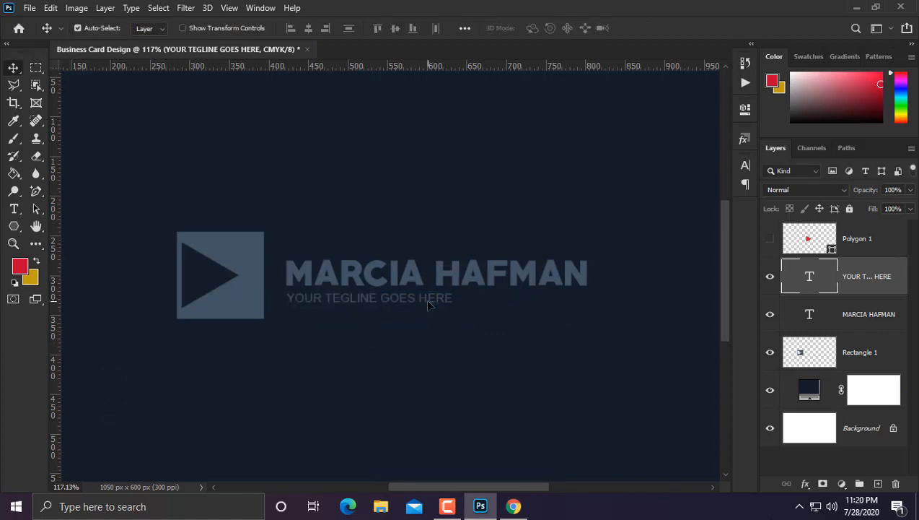
# Step: Fit the card in view and delete the unused hidden Polygon 1 layer
pyautogui.hotkey('ctrl', '-')
pyautogui.hotkey('ctrl', '-')
pyautogui.hotkey('ctrl', '-')
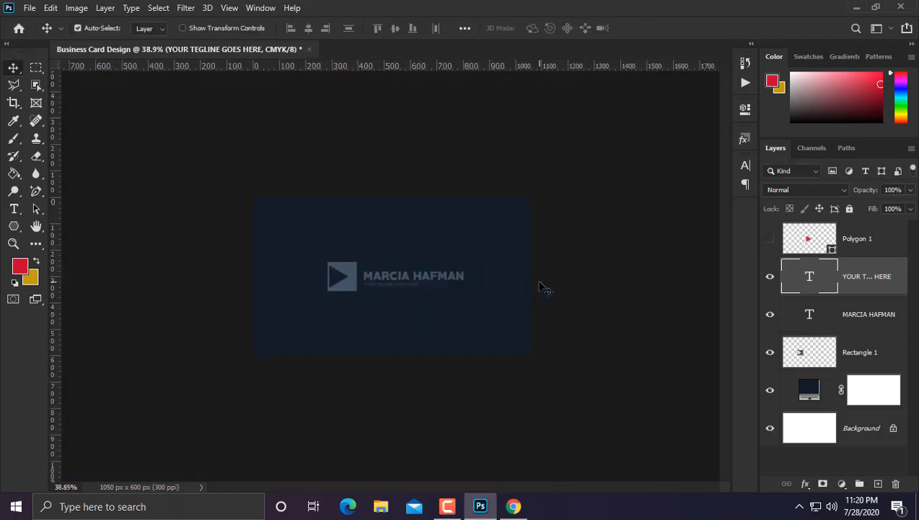
pyautogui.hotkey('ctrl', '0')
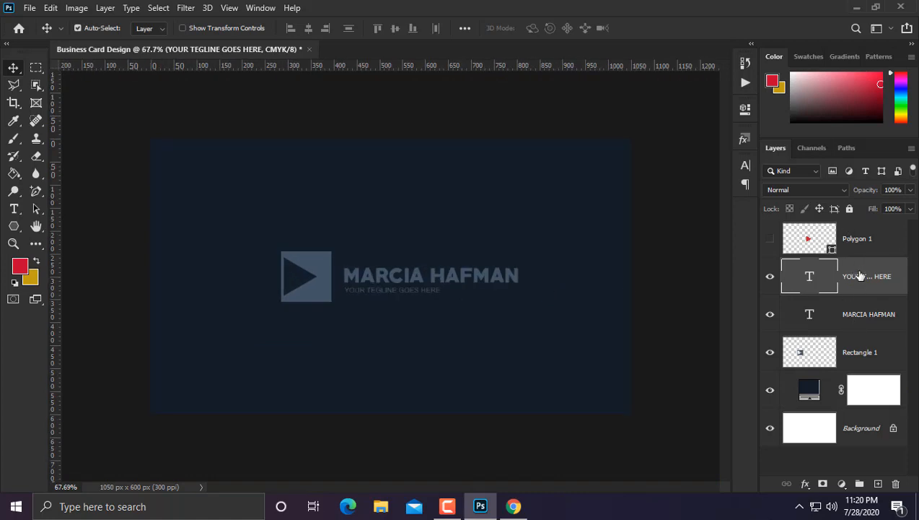
pyautogui.click(850, 346)
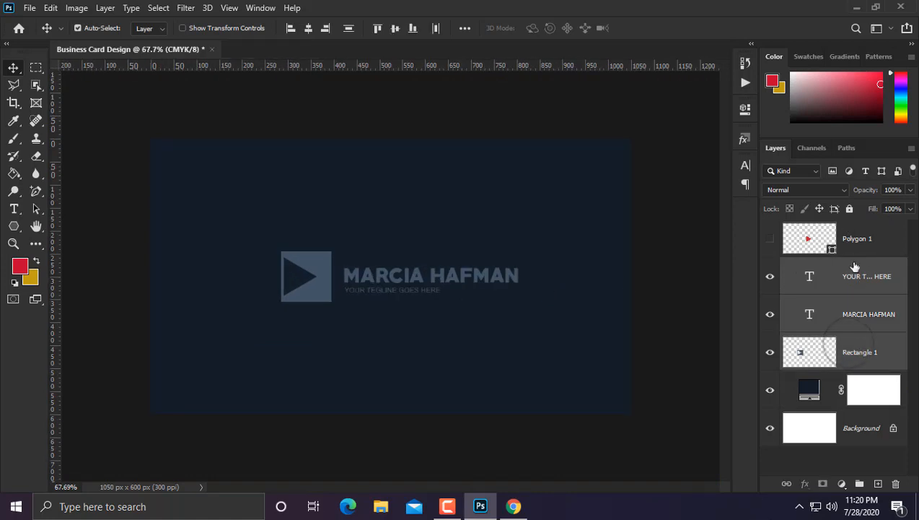
pyautogui.click(890, 244)
pyautogui.press('Delete')
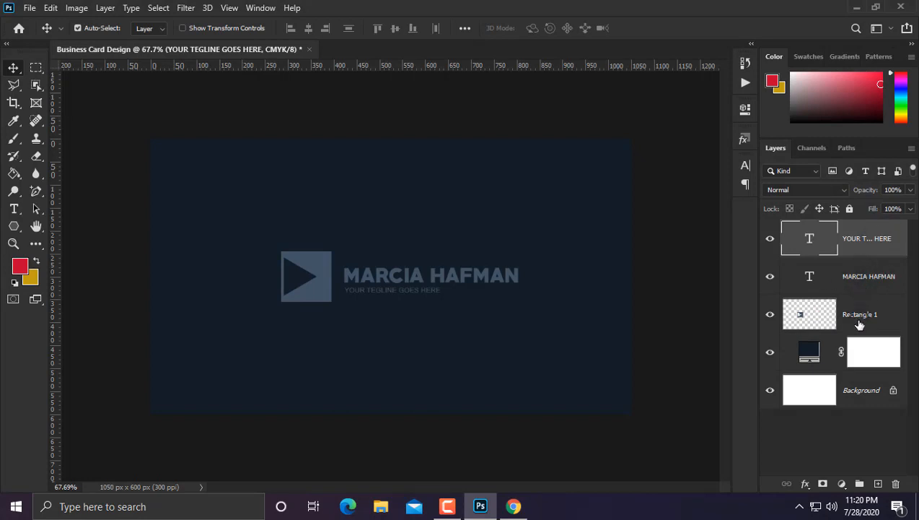
# Step: Group Rectangle 1 and both text layers into a group named 'Logo'
pyautogui.click(860, 316)
pyautogui.keyDown('shift'); pyautogui.click(865, 247); pyautogui.keyUp('shift')
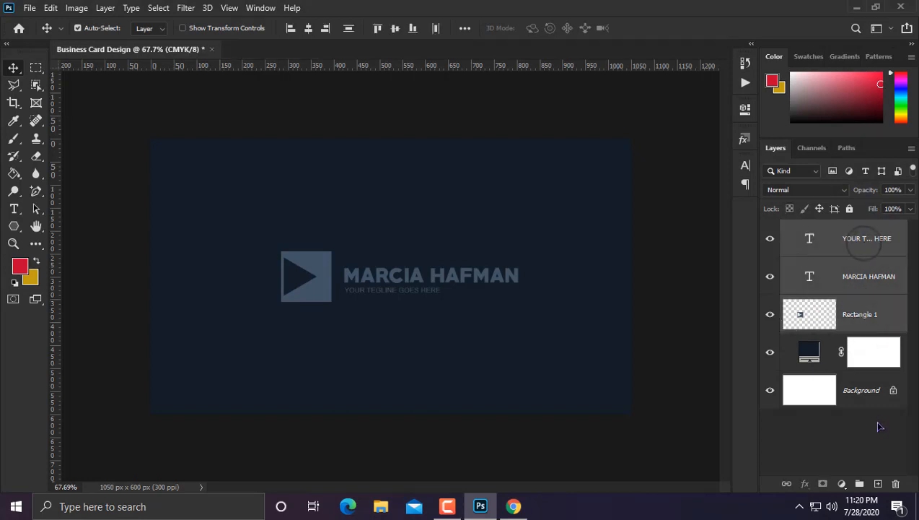
pyautogui.hotkey('ctrl', 'g')
pyautogui.doubleClick(822, 228)
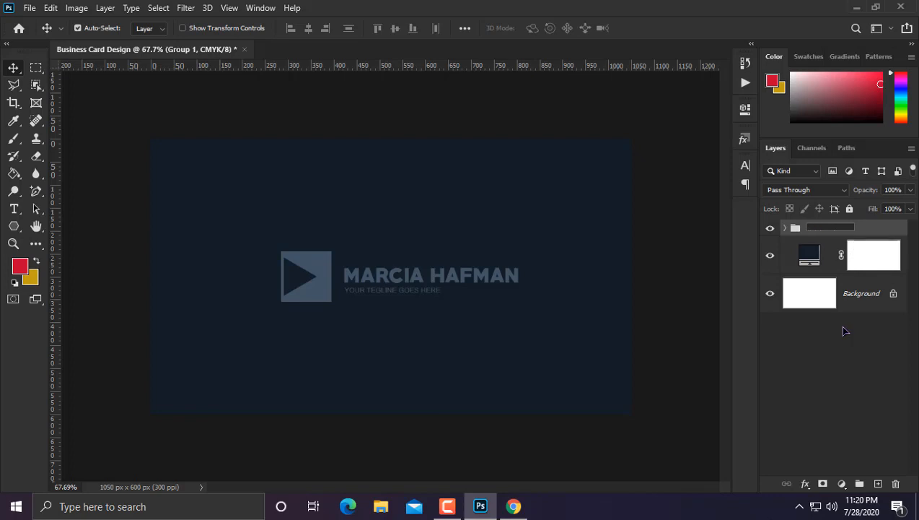
pyautogui.press('Return')
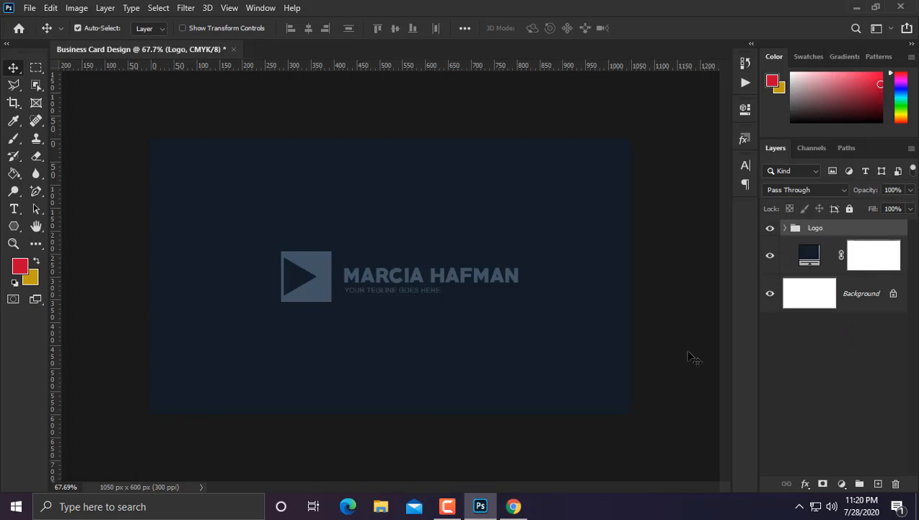
# Step: Centre the Logo group horizontally on the card
pyautogui.hotkey('ctrl', 'a')
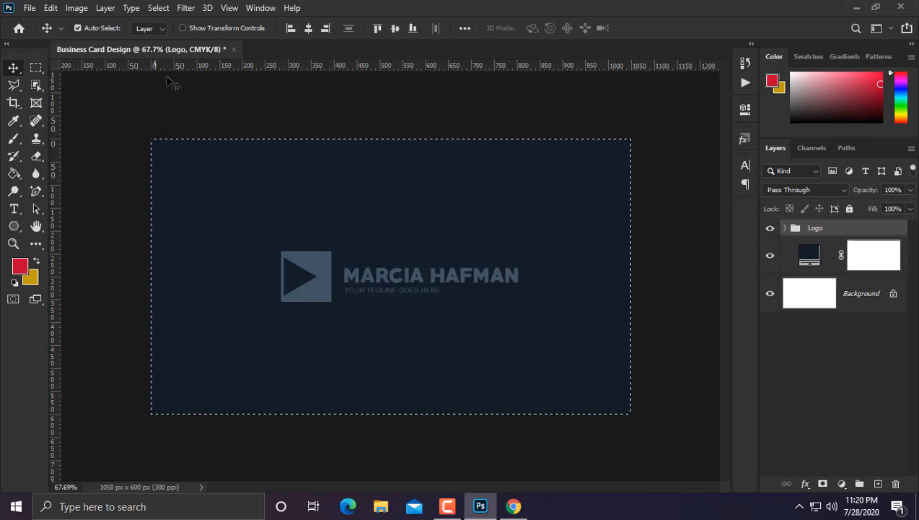
pyautogui.click(308, 28)
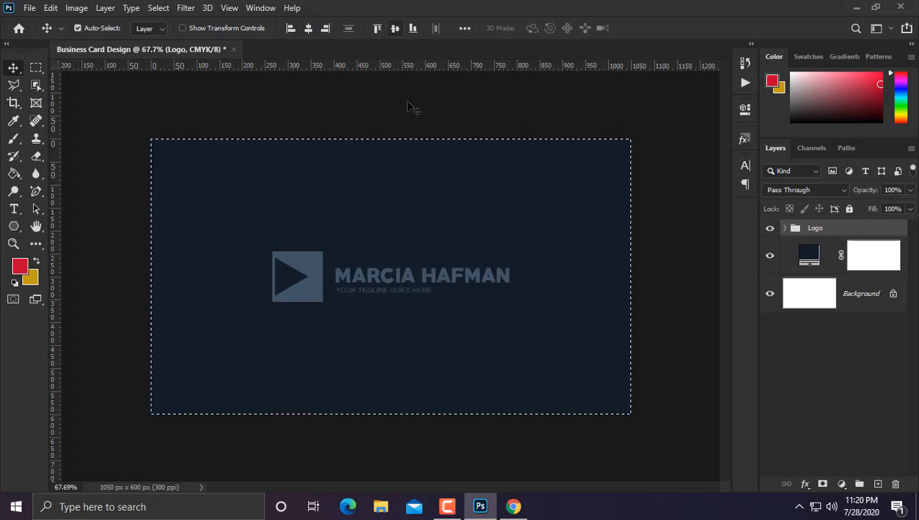
pyautogui.hotkey('ctrl', 'd')
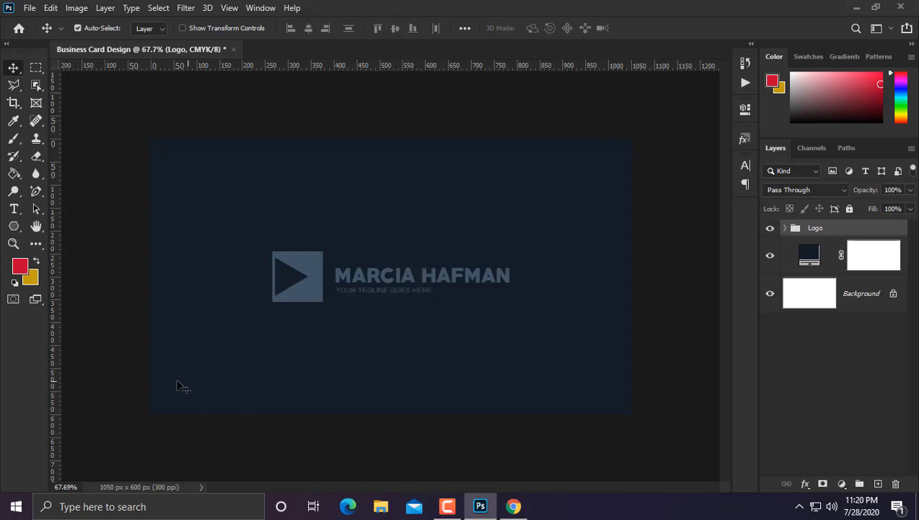
pyautogui.click(15, 209)
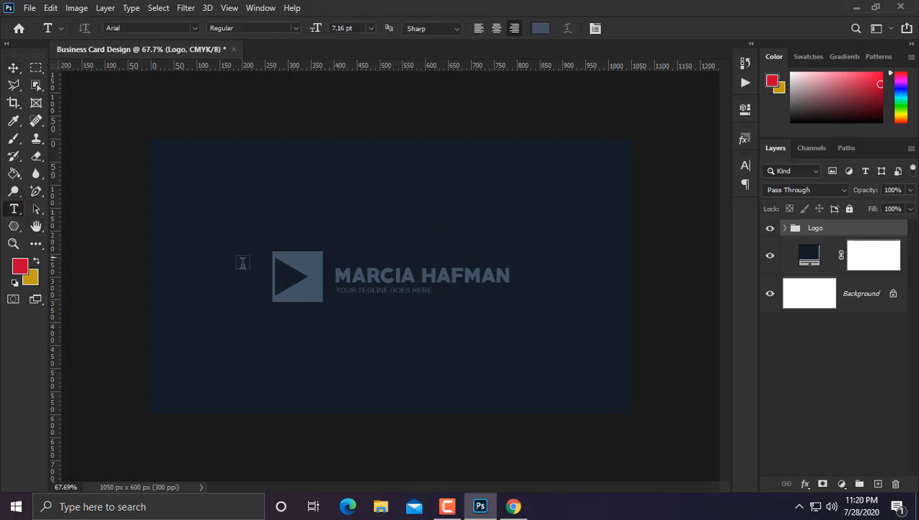
pyautogui.click(247, 403)
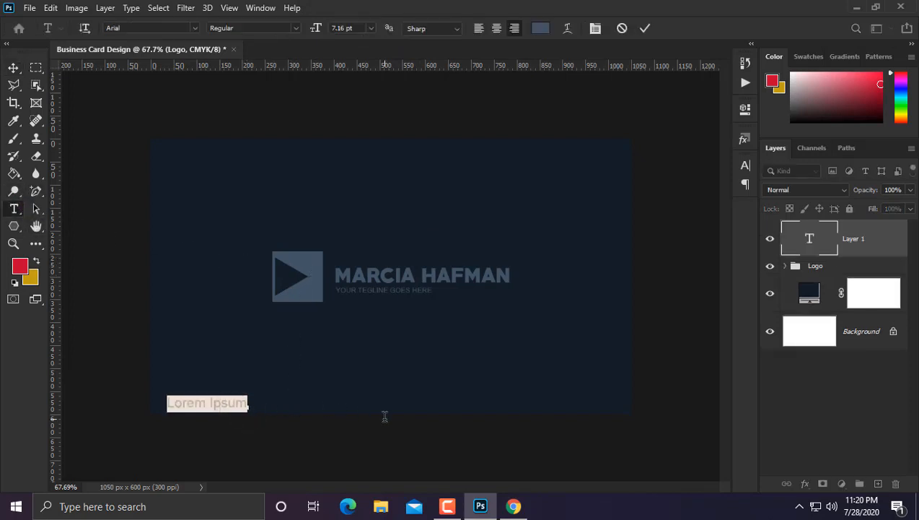
pyautogui.write('www.')
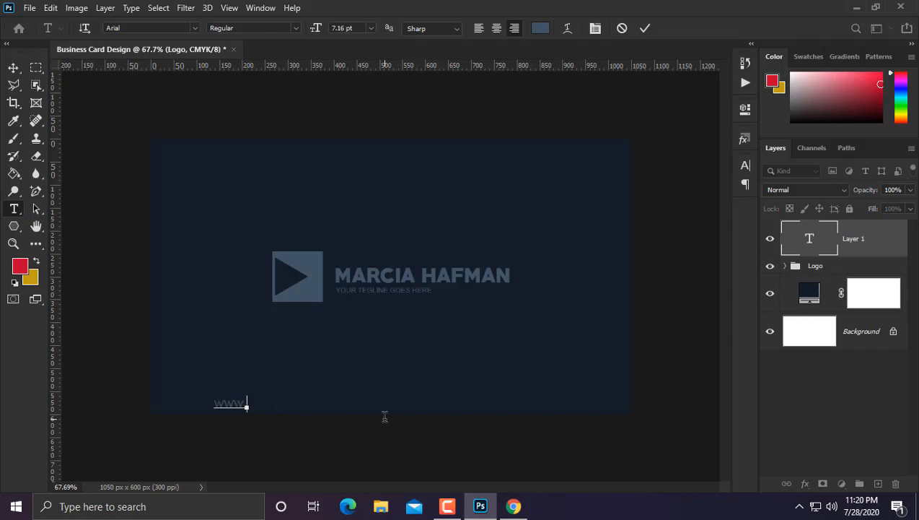
pyautogui.write('yourwebsit')
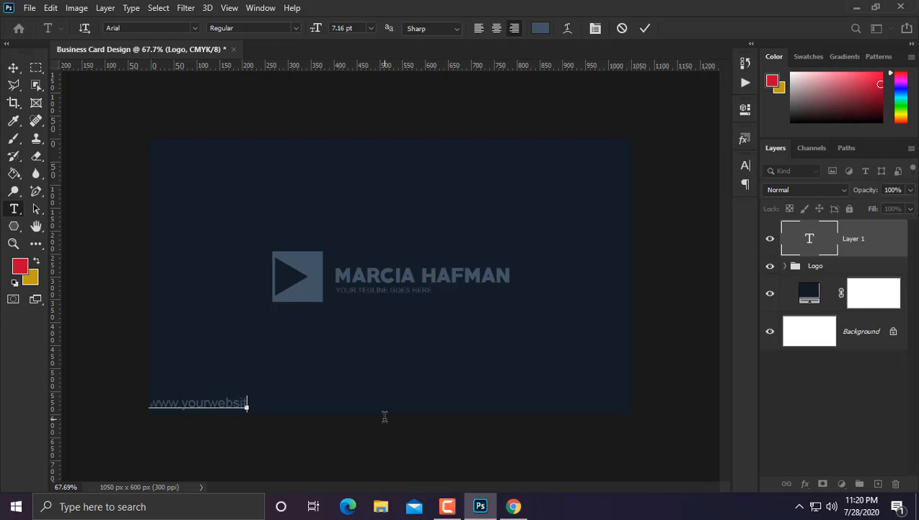
pyautogui.write('e.com')
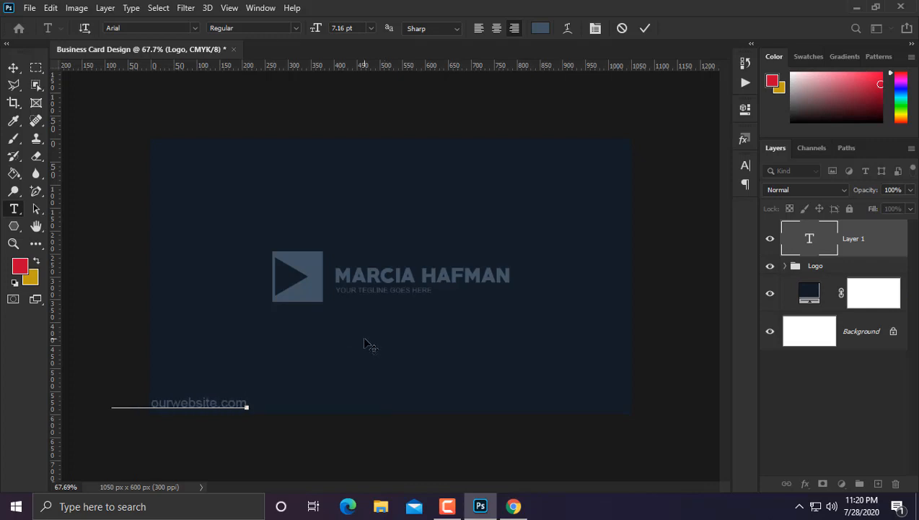
pyautogui.click(15, 67)
pyautogui.hotkey('ctrl', 'a')
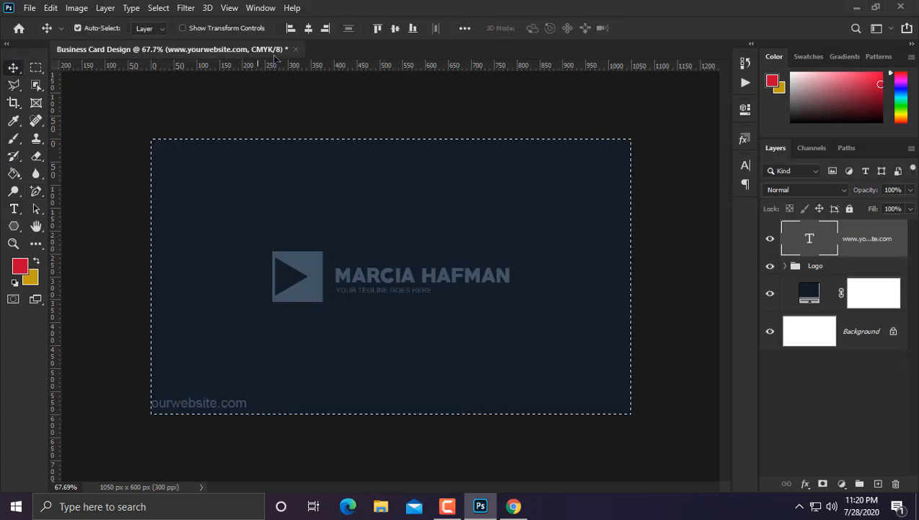
pyautogui.click(310, 28)
pyautogui.hotkey('ctrl', 'd')
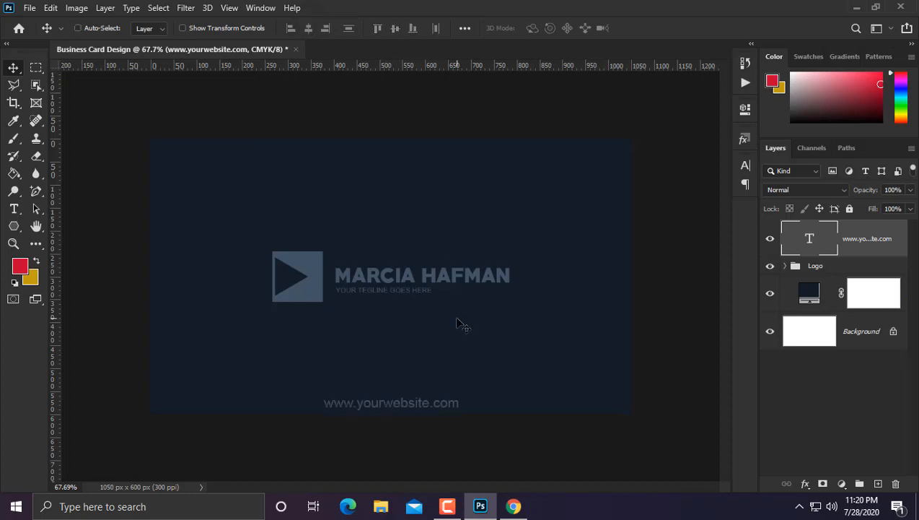
# Step: Shrink the website text to about 44% and nudge it slightly up
pyautogui.hotkey('ctrl', 't')
pyautogui.moveTo(464, 388); pyautogui.dragTo(414, 391)
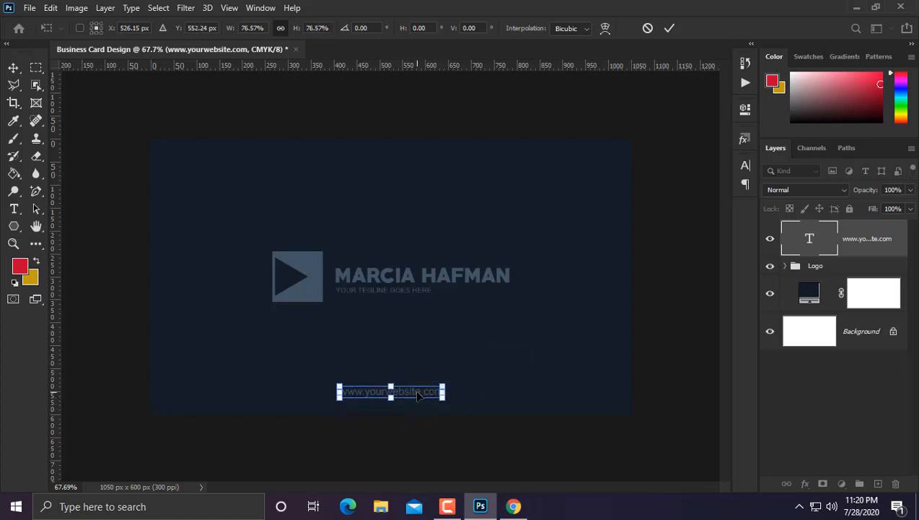
pyautogui.press('Return')
pyautogui.hotkey('ctrl', 'a')
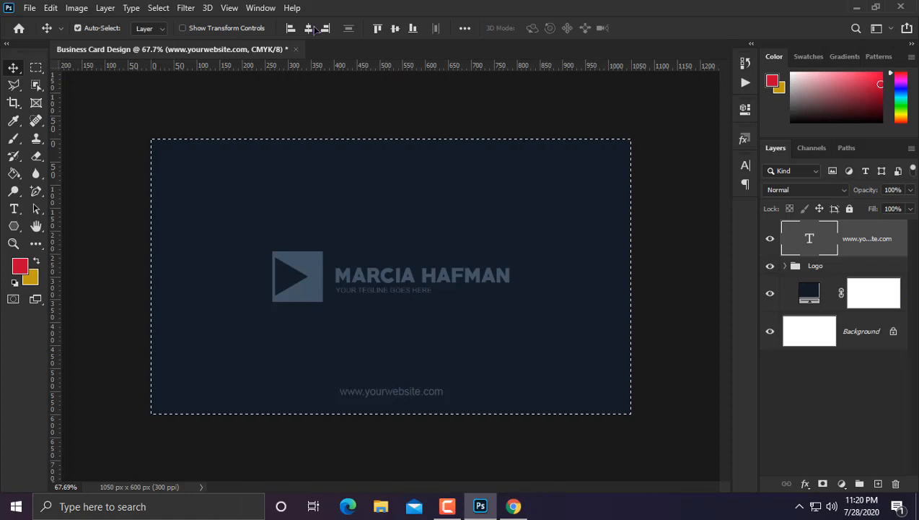
pyautogui.hotkey('ctrl', 'd')
pyautogui.press('Up')
pyautogui.press('Up')
pyautogui.press('Up')
pyautogui.press('Up')
pyautogui.press('Up')
pyautogui.press('Up')
pyautogui.press('Up')
pyautogui.press('Up')
pyautogui.press('Up')
pyautogui.press('Up')
pyautogui.press('Up')
pyautogui.press('Up')
pyautogui.press('Up')
pyautogui.press('Up')
pyautogui.press('Up')
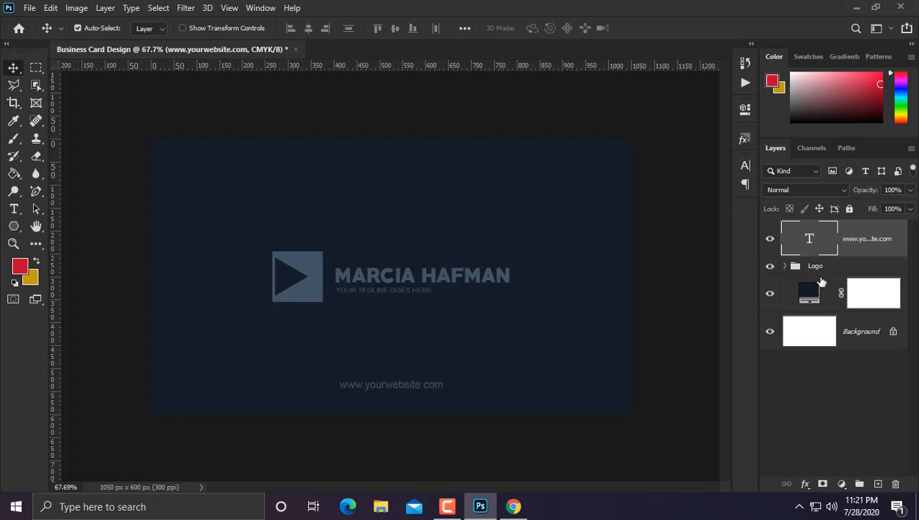
# Step: Group the website text, Logo group and navy fill as 'Front Side'
pyautogui.keyDown('shift'); pyautogui.click(821, 270); pyautogui.keyUp('shift')
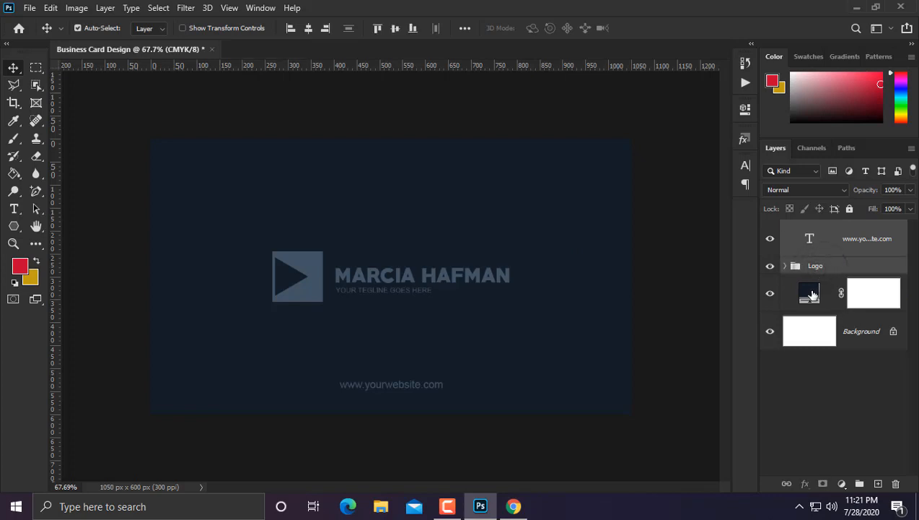
pyautogui.keyDown('shift'); pyautogui.click(812, 295); pyautogui.keyUp('shift')
pyautogui.click(860, 483)
pyautogui.doubleClick(821, 227)
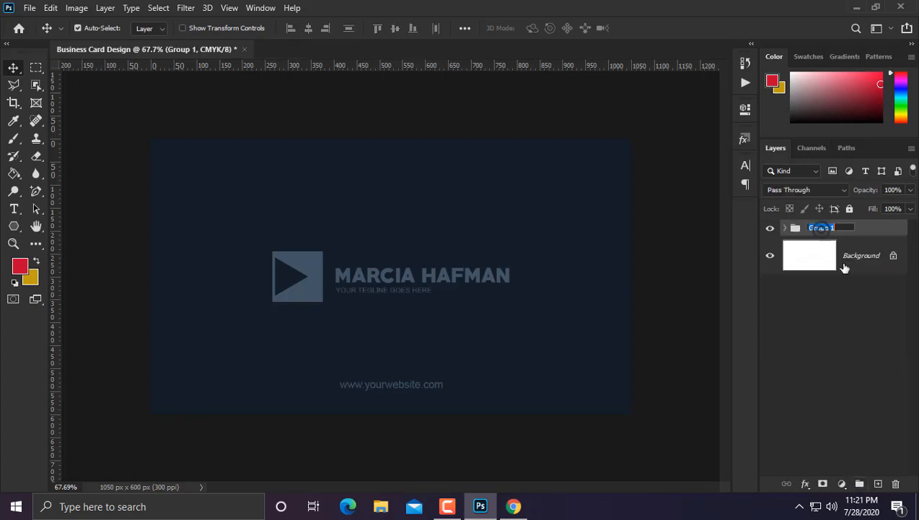
pyautogui.write('Front Side')
pyautogui.press('Return')
# Step: Duplicate the navy fill layer and the Logo group above the Front Side group
pyautogui.click(851, 304)
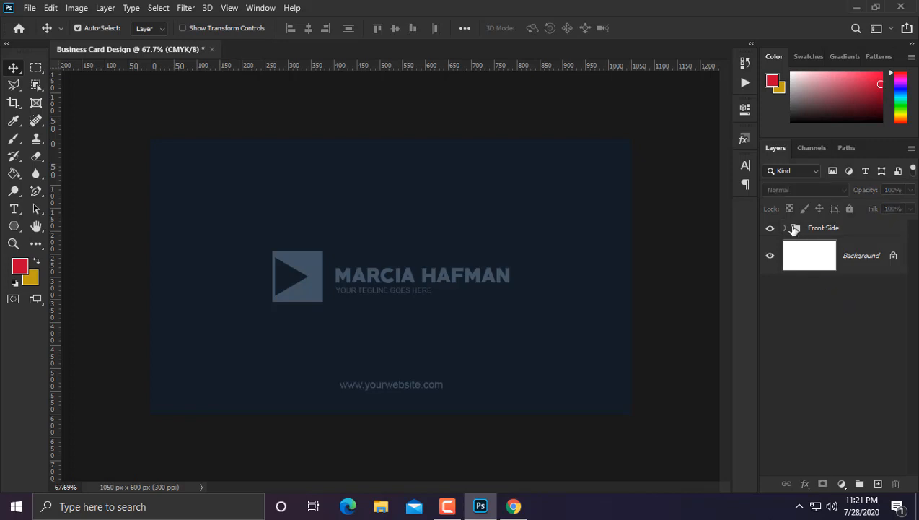
pyautogui.click(785, 228)
pyautogui.moveTo(830, 309); pyautogui.dragTo(836, 225)
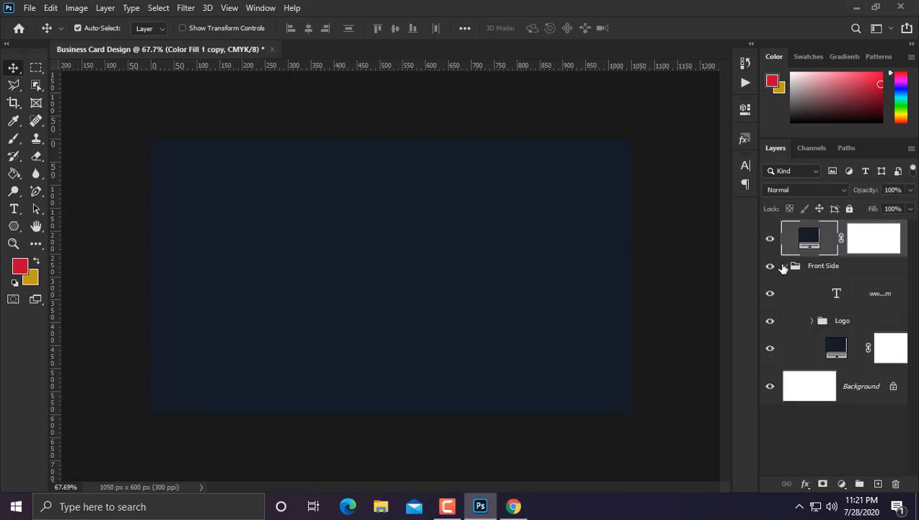
pyautogui.click(784, 267)
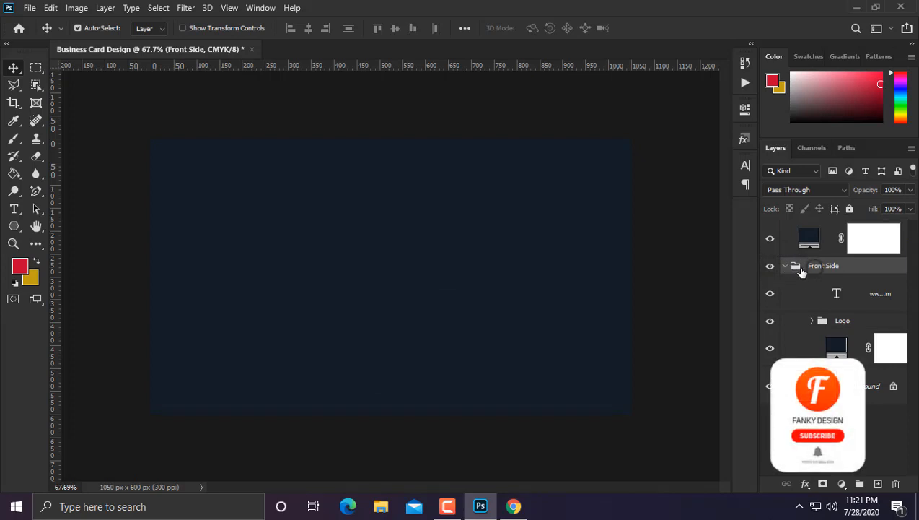
pyautogui.click(786, 265)
pyautogui.click(786, 266)
pyautogui.click(840, 320)
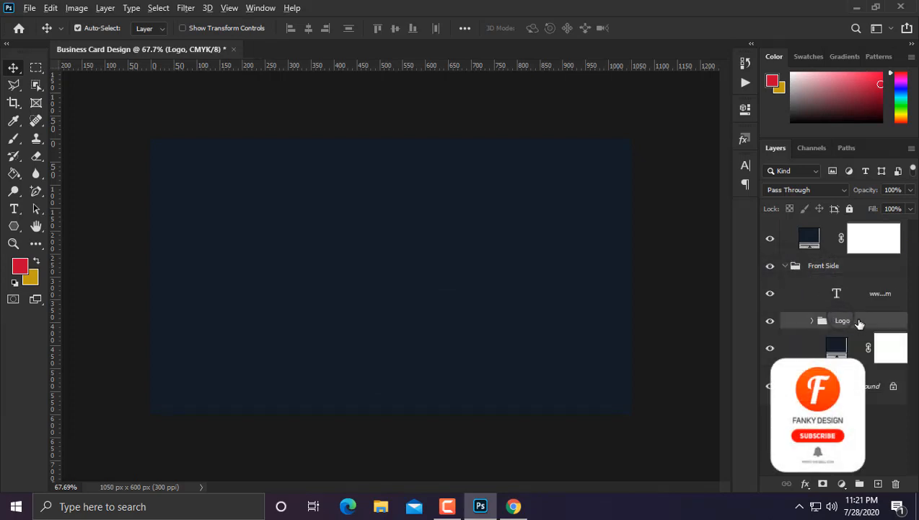
pyautogui.moveTo(859, 322); pyautogui.dragTo(856, 225)
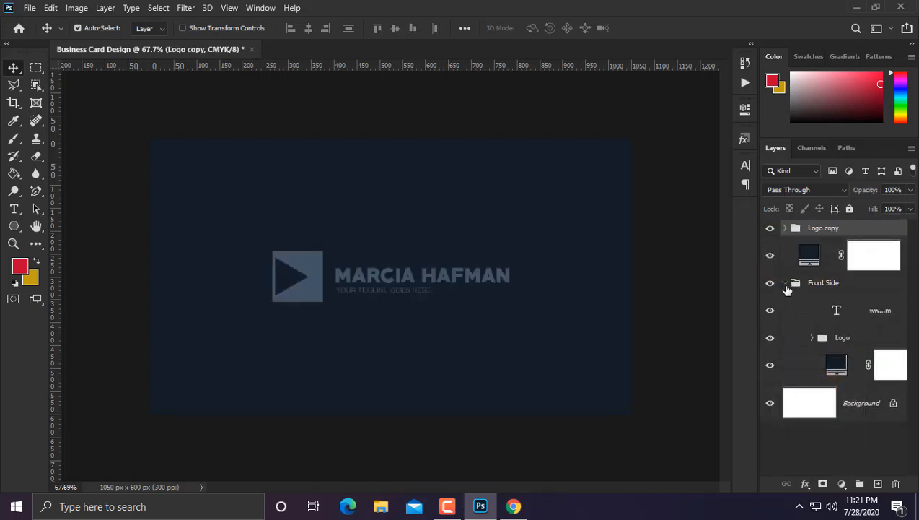
# Step: Collapse the Front Side group and scale the copied logo down to about half size
pyautogui.click(785, 283)
pyautogui.hotkey('ctrl', 't')
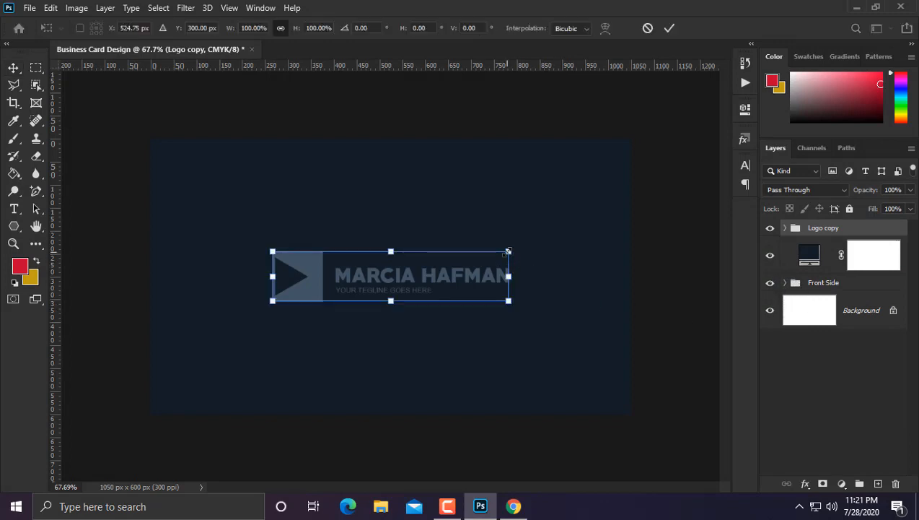
pyautogui.moveTo(508, 251); pyautogui.dragTo(377, 191)
pyautogui.moveTo(389, 151); pyautogui.dragTo(338, 183)
pyautogui.press('Return')
pyautogui.hotkey('ctrl', '-')
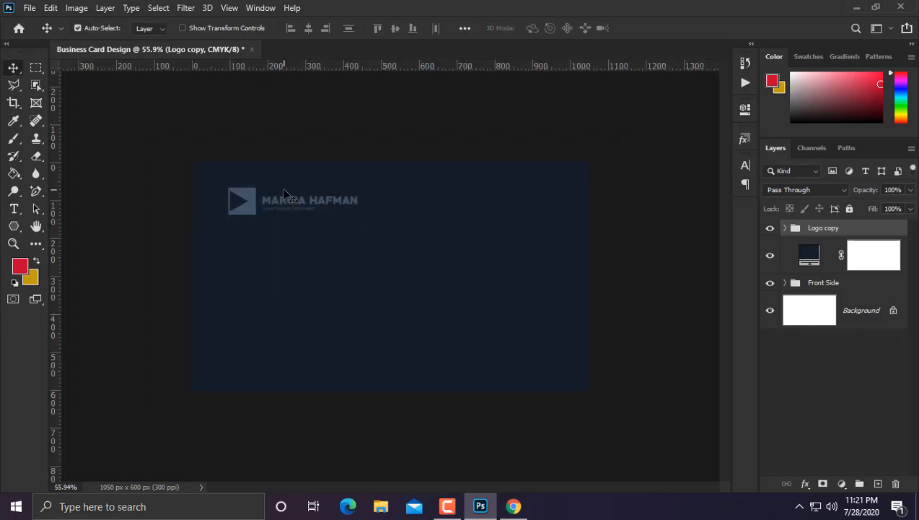
pyautogui.hotkey('ctrl', '+')
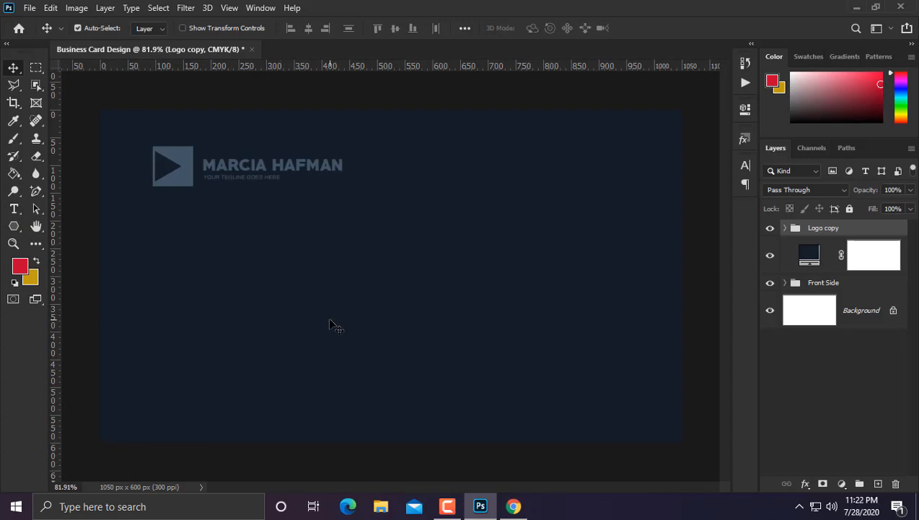
# Step: Enlarge the logo to 114.5%, move it to the card's lower right, and start a top-left text line
pyautogui.hotkey('ctrl', 't')
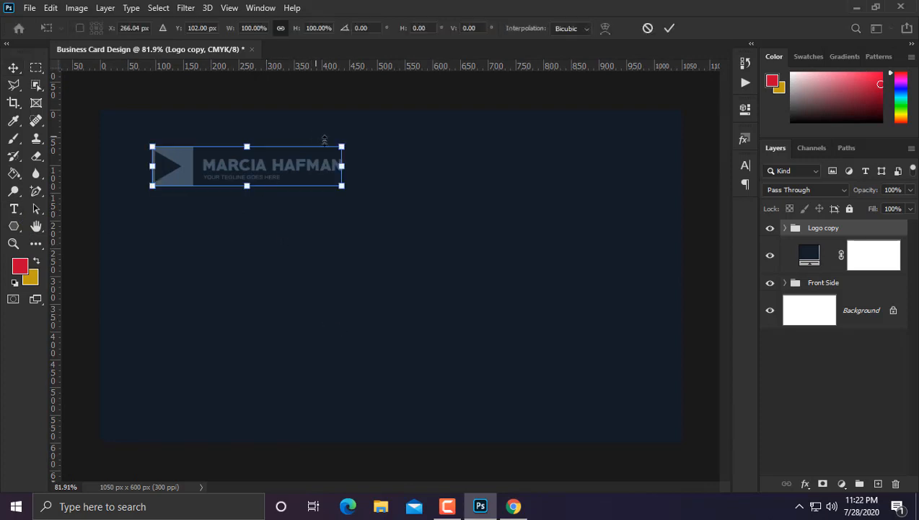
pyautogui.moveTo(347, 138); pyautogui.dragTo(369, 138)
pyautogui.moveTo(362, 169); pyautogui.dragTo(625, 398)
pyautogui.press('Return')
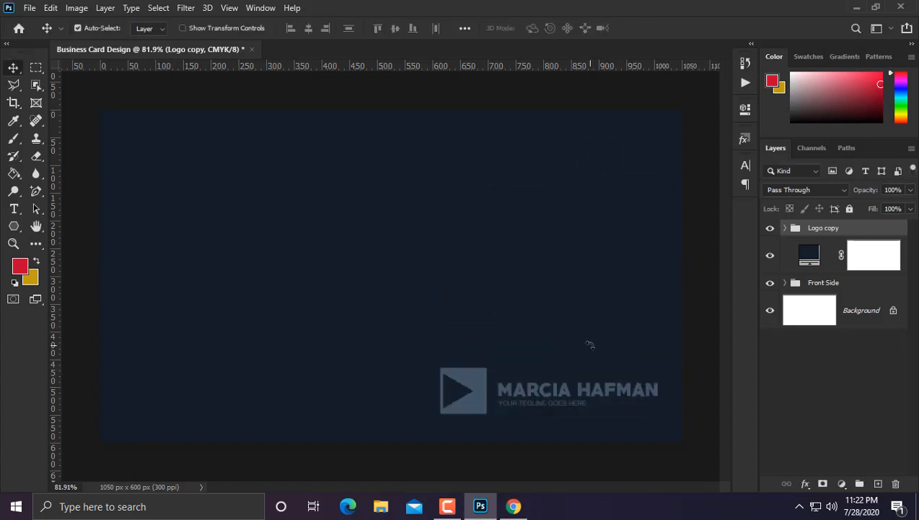
pyautogui.click(14, 208)
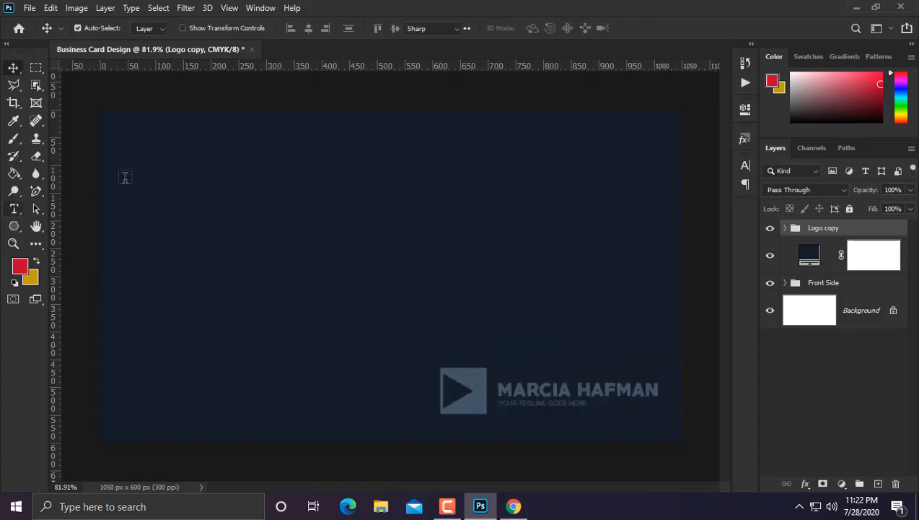
pyautogui.click(157, 154)
# Step: Type the heading 'NAME' on the card's top-left
pyautogui.write('name')
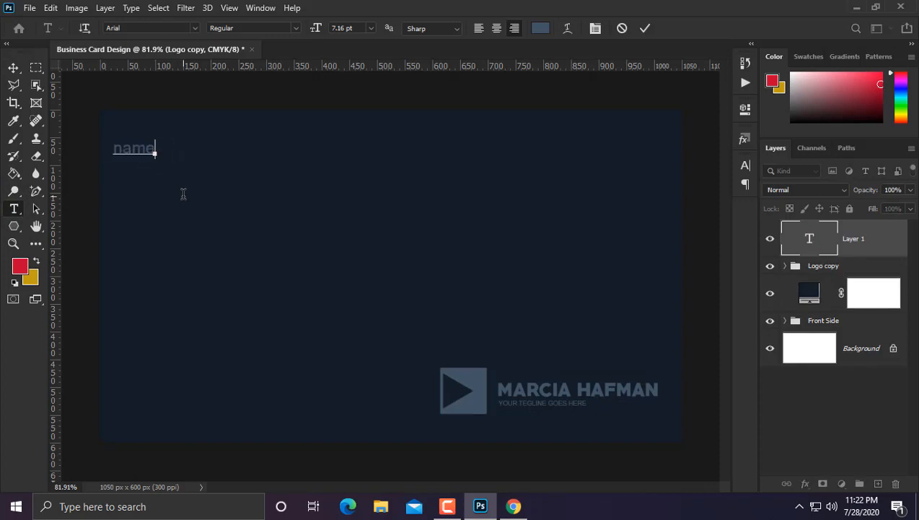
pyautogui.press('BackSpace')
pyautogui.press('BackSpace')
pyautogui.write('AME')
pyautogui.click(13, 67)
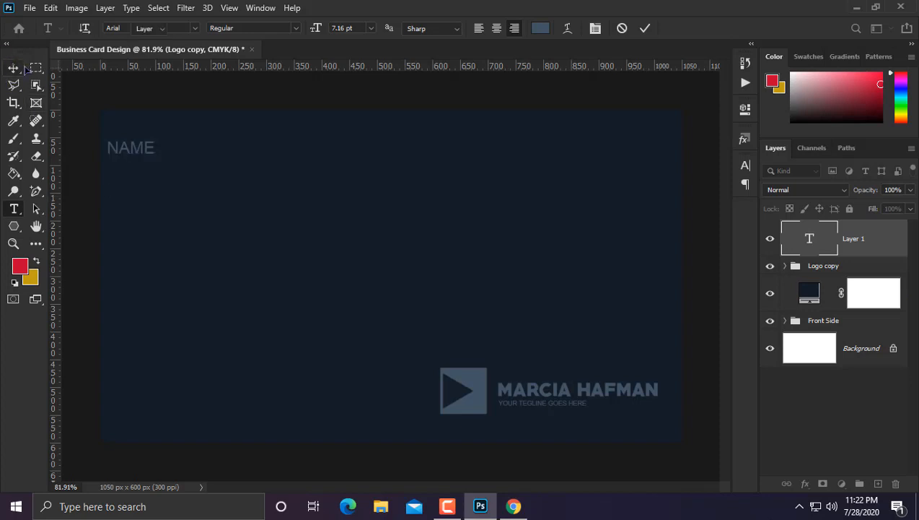
# Step: Set NAME in the PRIMETIME font with near-white colour eaf1f8
pyautogui.click(13, 208)
pyautogui.doubleClick(131, 149)
pyautogui.click(161, 32)
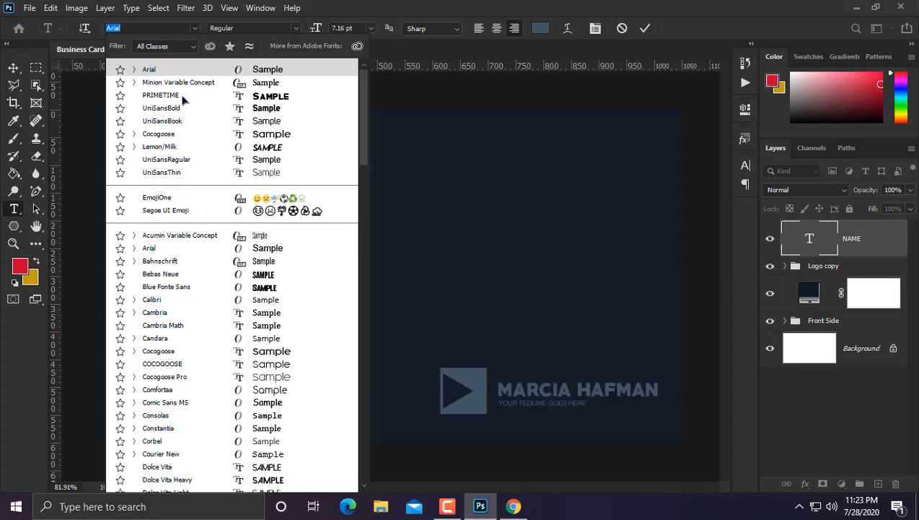
pyautogui.click(180, 97)
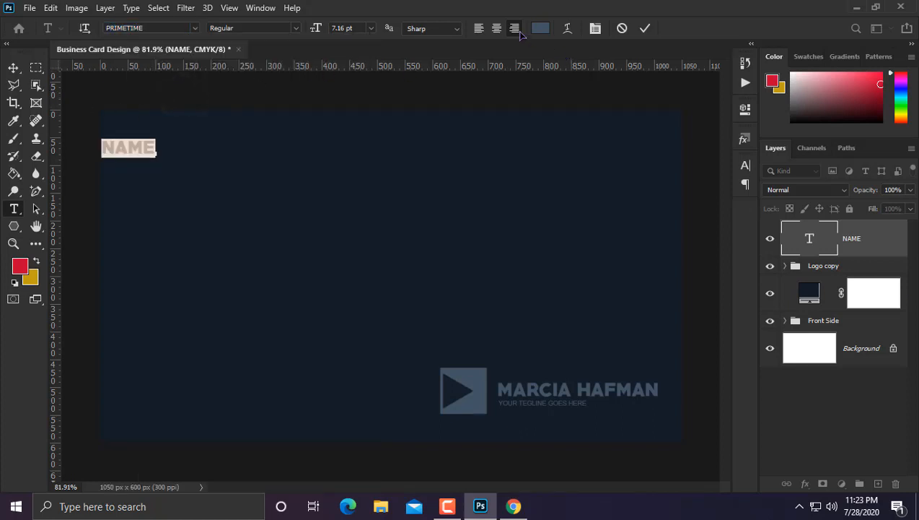
pyautogui.click(538, 29)
pyautogui.click(505, 200)
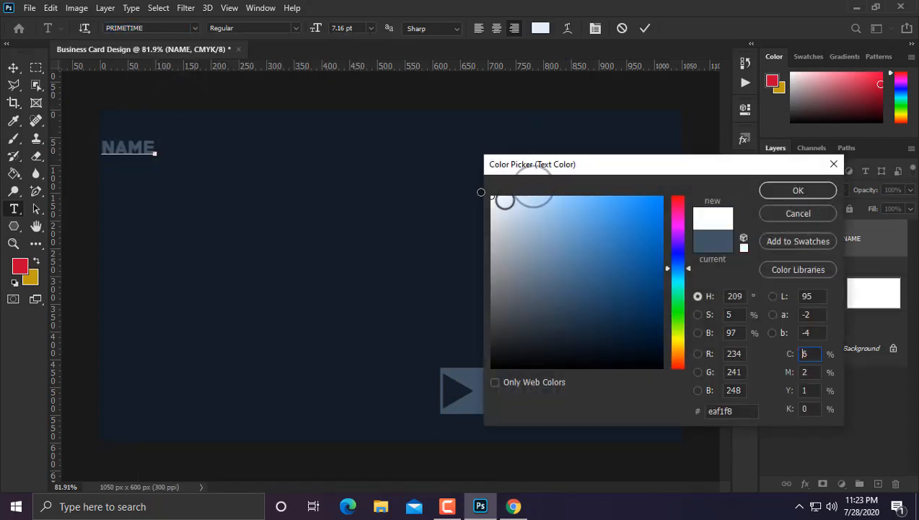
pyautogui.click(798, 190)
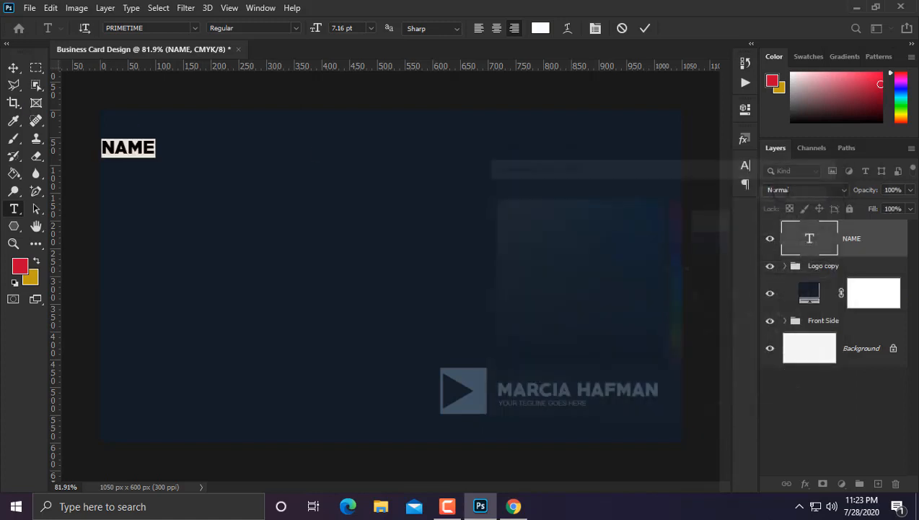
pyautogui.click(14, 67)
# Step: Scale NAME up to about 126% and start a new text line below it
pyautogui.hotkey('ctrl', 't')
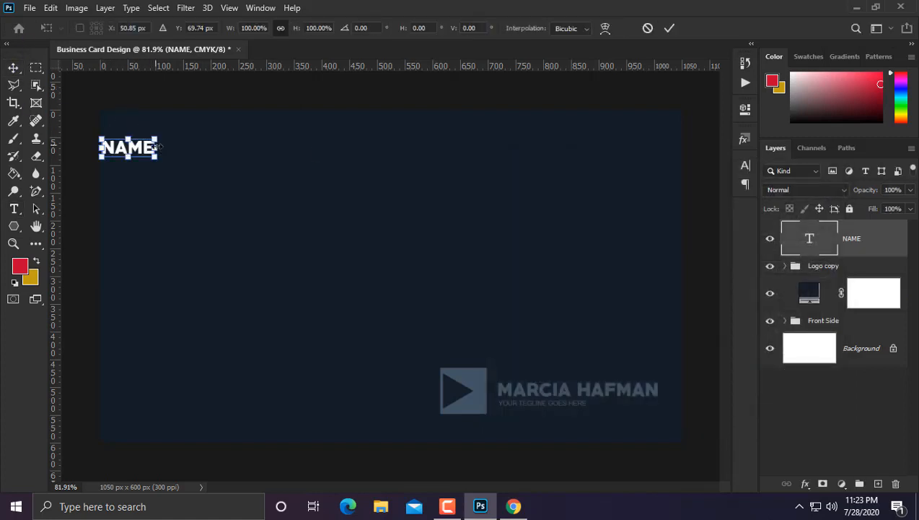
pyautogui.moveTo(156, 139); pyautogui.dragTo(183, 159)
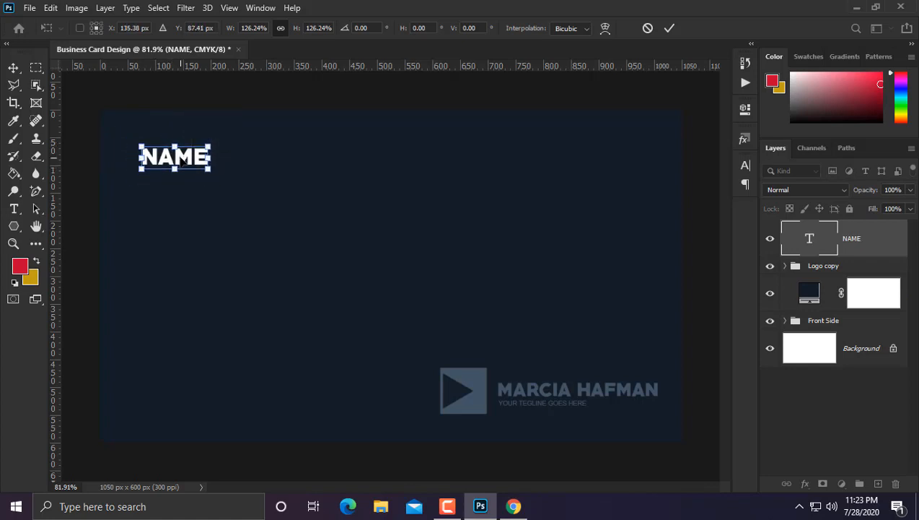
pyautogui.press('Return')
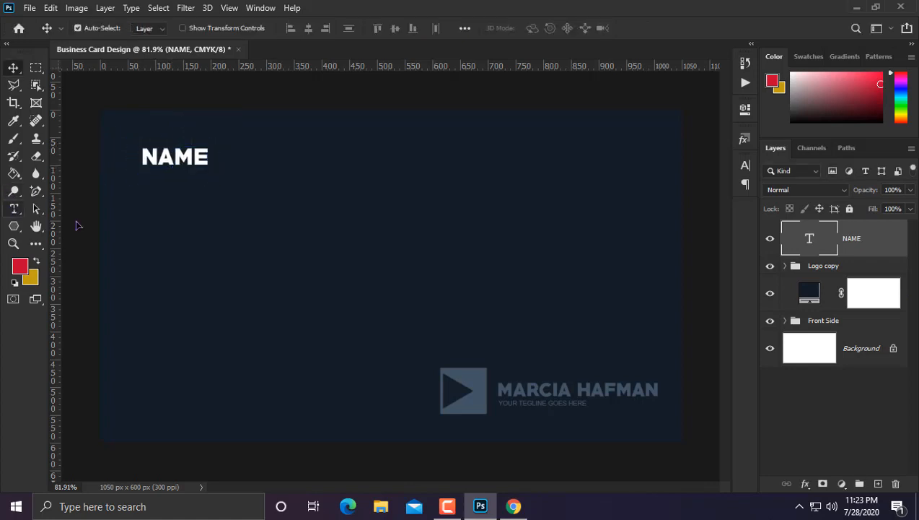
pyautogui.press('t')
pyautogui.click(230, 257)
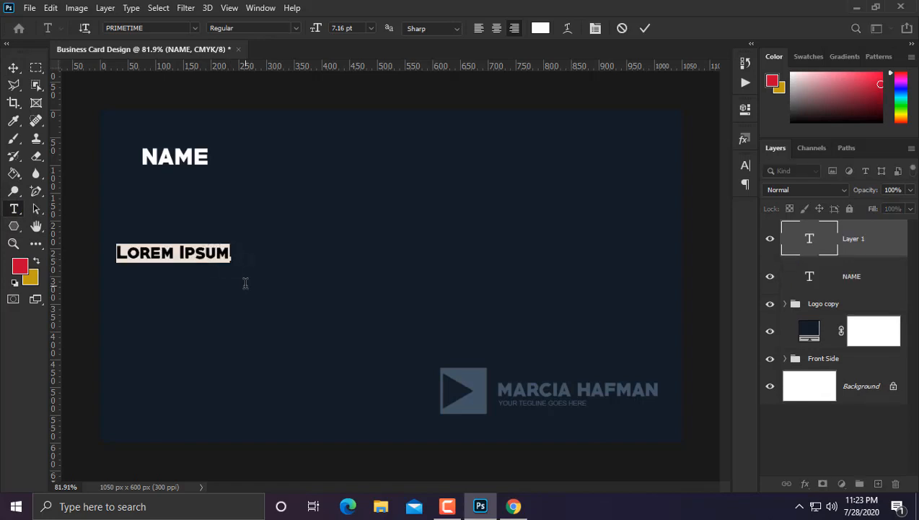
# Step: Type 'Founder' and cycle through fonts, settling on Minion Variable Concept
pyautogui.write('Gounder')
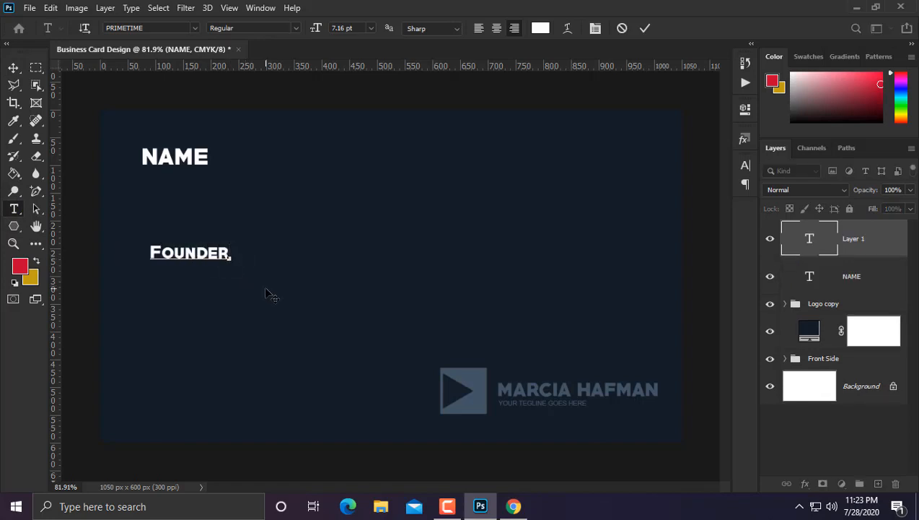
pyautogui.hotkey('ctrl', 'a')
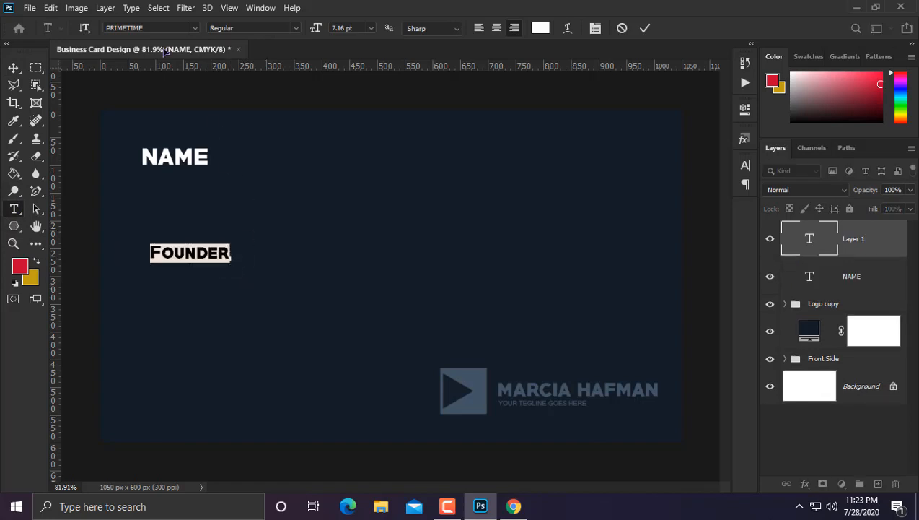
pyautogui.click(145, 32)
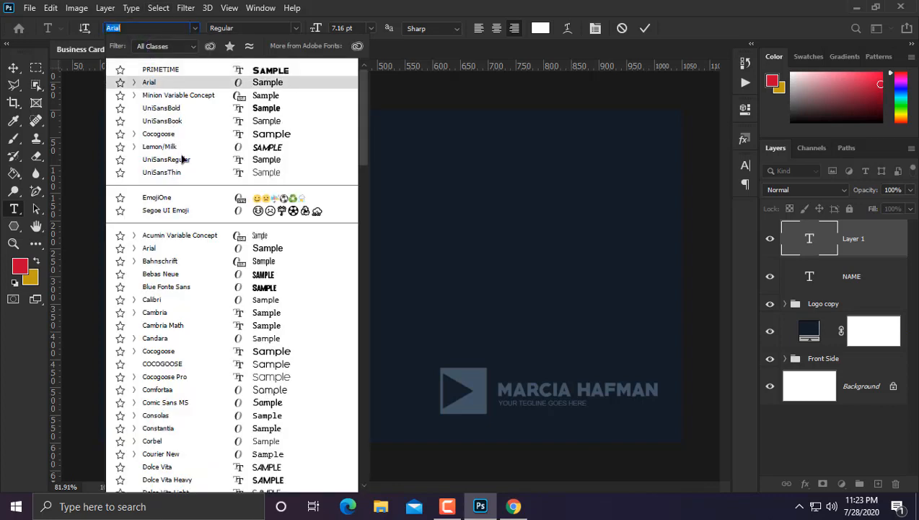
pyautogui.click(244, 148)
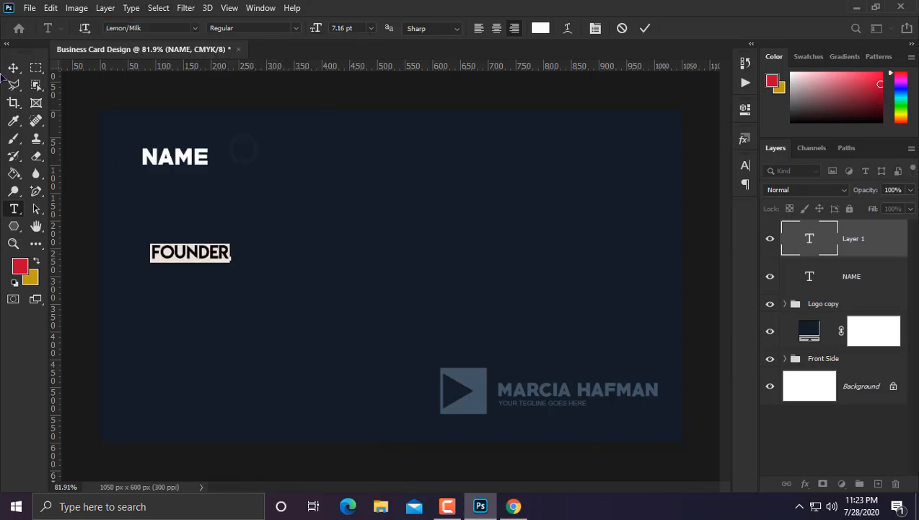
pyautogui.click(142, 29)
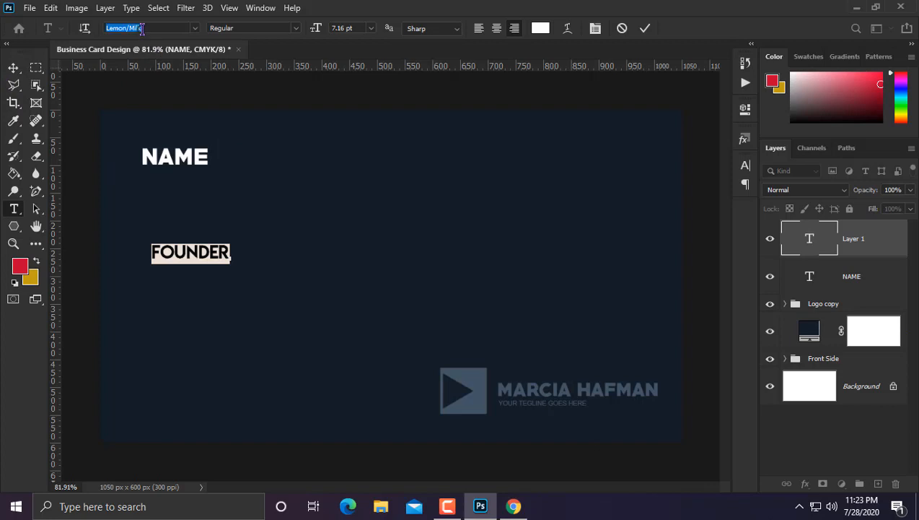
pyautogui.press('Down')
pyautogui.press('Down')
pyautogui.press('Down')
pyautogui.press('Down')
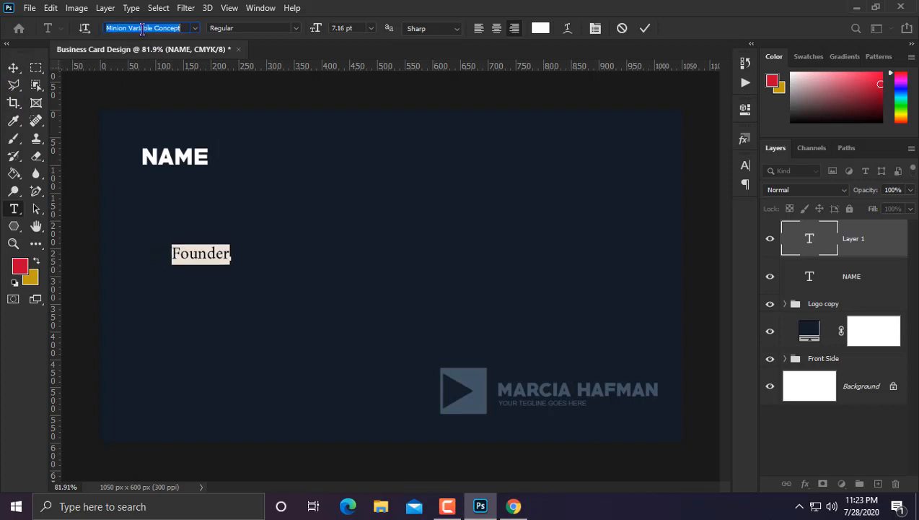
pyautogui.press('Down')
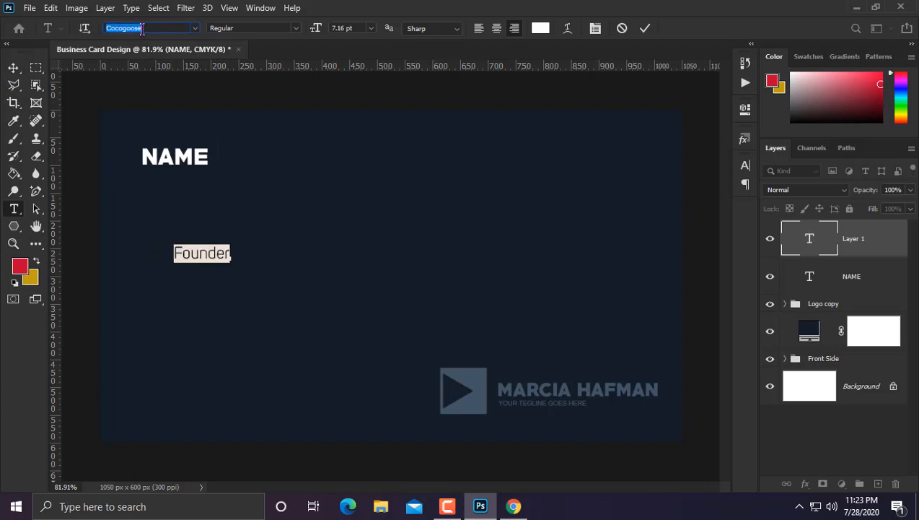
pyautogui.press('Down')
pyautogui.press('Down')
pyautogui.press('Up')
pyautogui.press('Up')
pyautogui.press('Up')
pyautogui.press('Up')
pyautogui.press('Up')
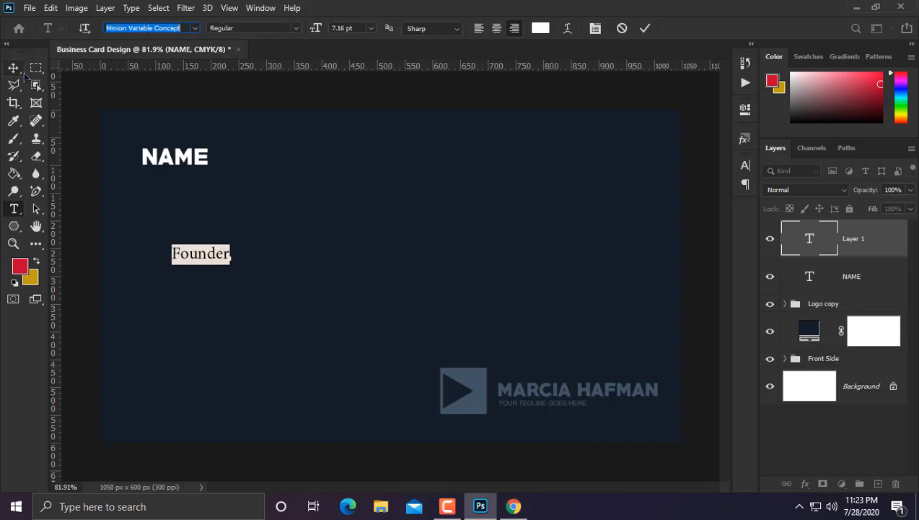
pyautogui.click(13, 68)
# Step: Shrink Founder to about 93% and place it directly beneath NAME
pyautogui.hotkey('ctrl', 't')
pyautogui.moveTo(229, 243); pyautogui.dragTo(188, 183)
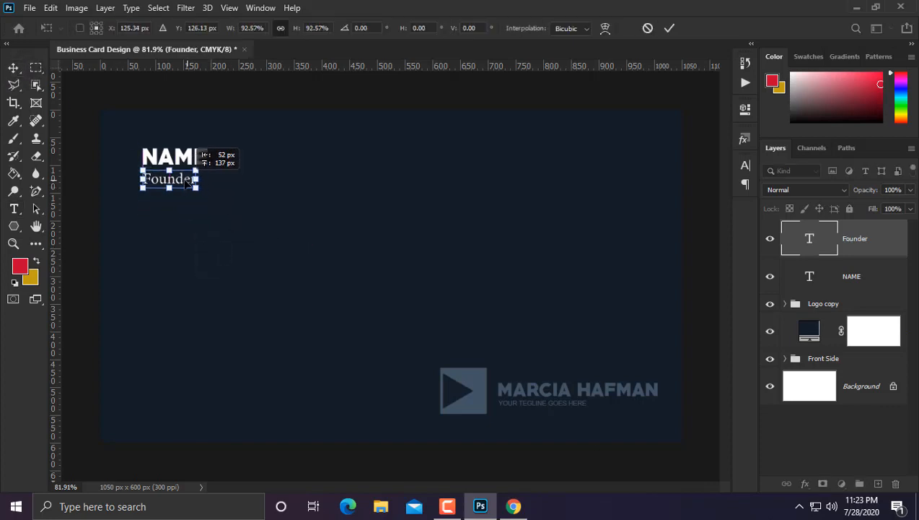
pyautogui.press('Return')
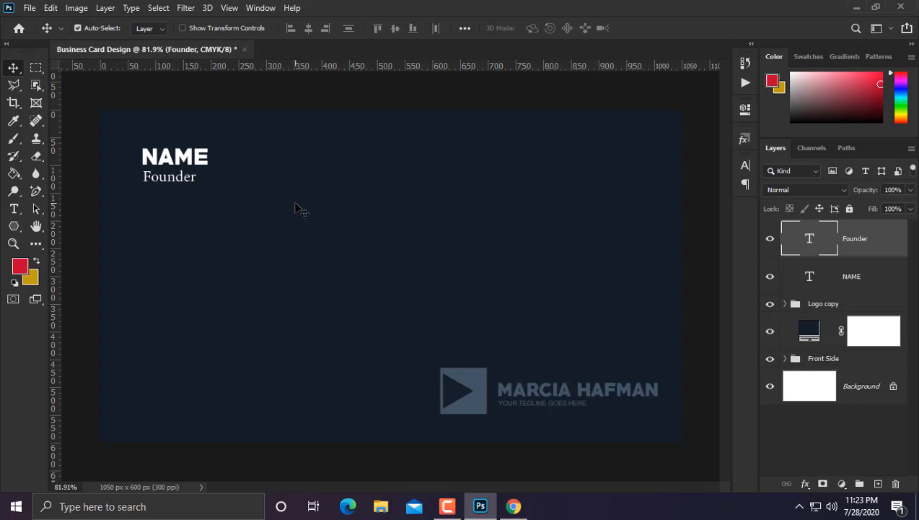
pyautogui.scroll(2, 293, 218)
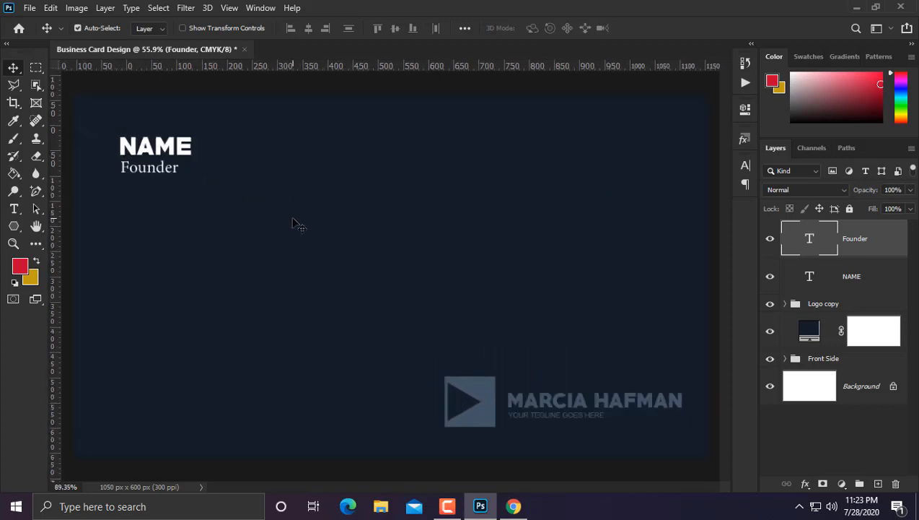
pyautogui.scroll(-2, 281, 239)
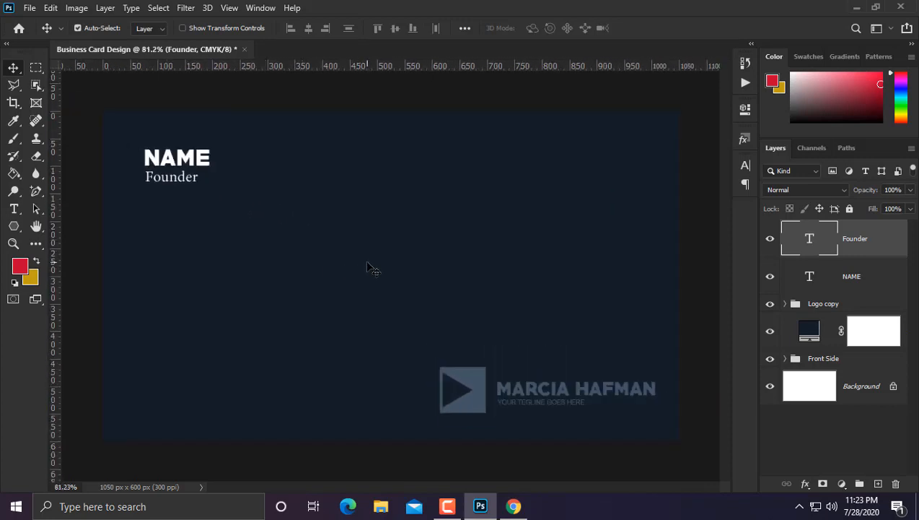
# Step: Add a text line with the cardholder's full name in the PRIMETIME font
pyautogui.click(14, 210)
pyautogui.click(162, 312)
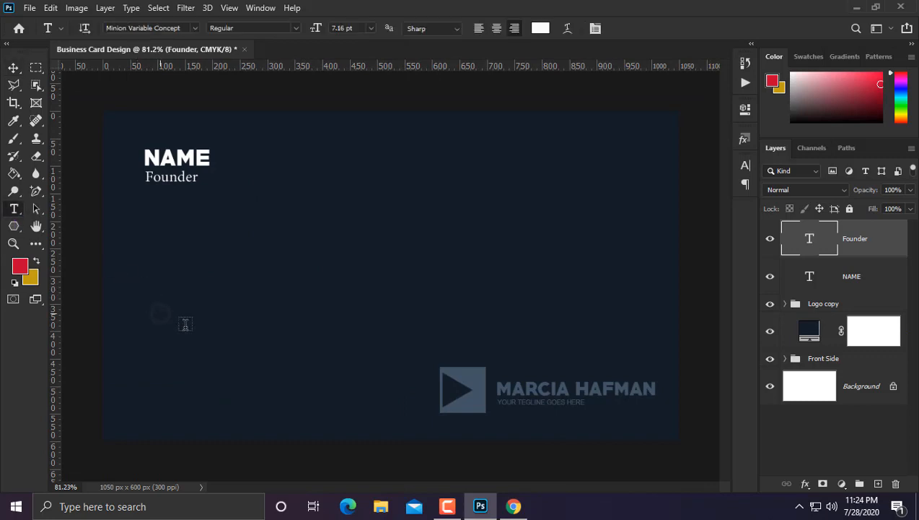
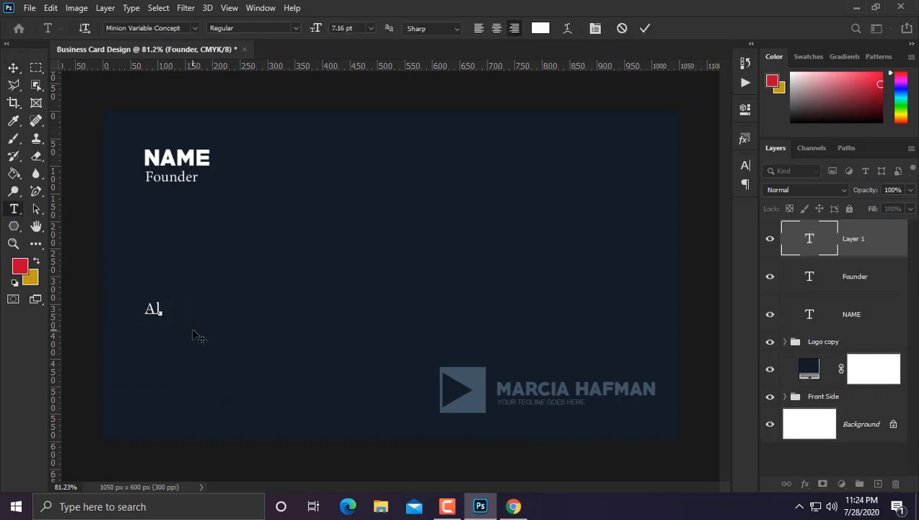
pyautogui.hotkey('ctrl', 'a')
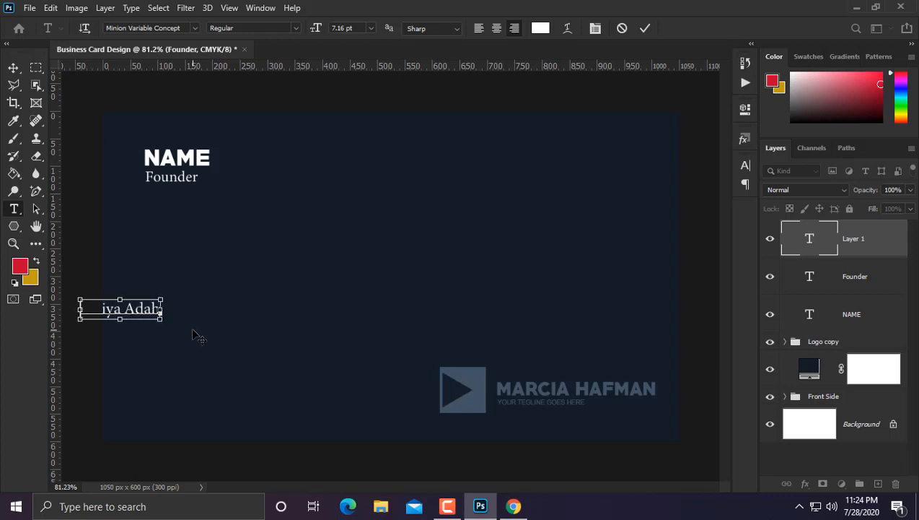
pyautogui.click(155, 26)
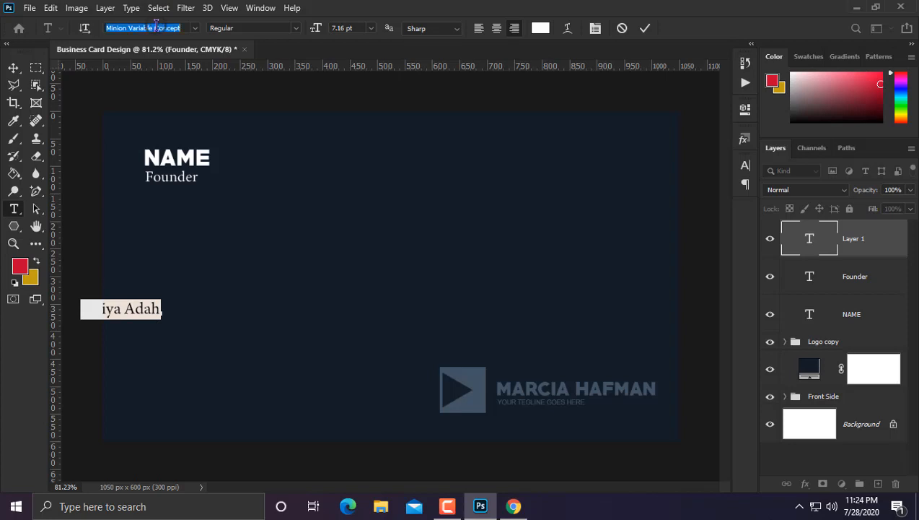
pyautogui.write('PRIMETIME')
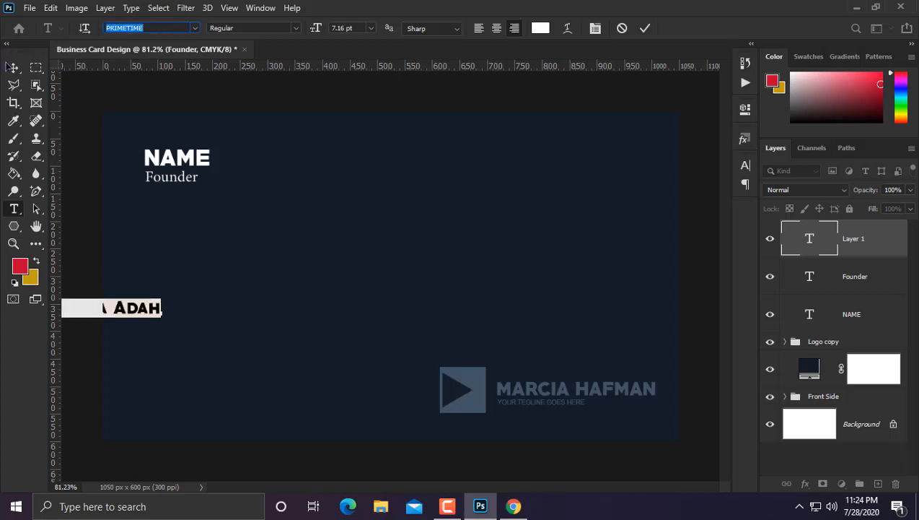
# Step: Move the full-name line up onto the card and enlarge it slightly
pyautogui.click(14, 67)
pyautogui.moveTo(148, 312); pyautogui.dragTo(237, 251)
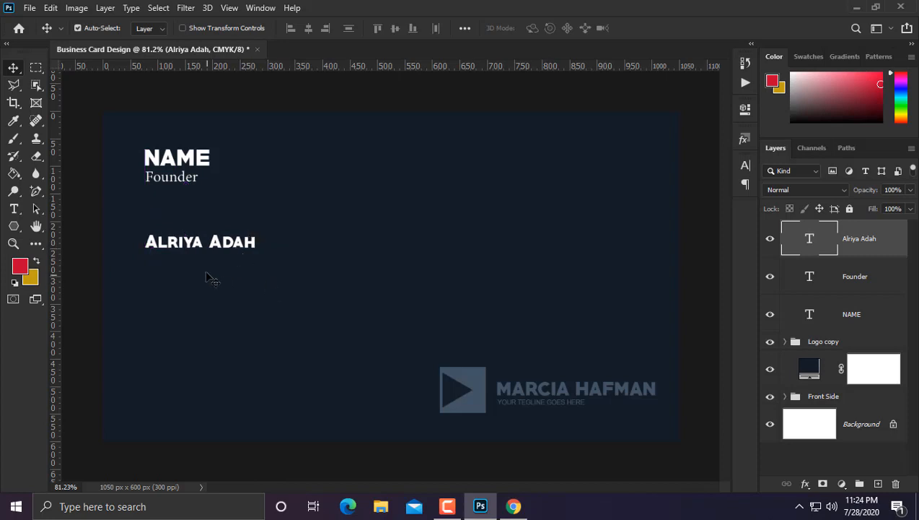
pyautogui.press('ctrl')
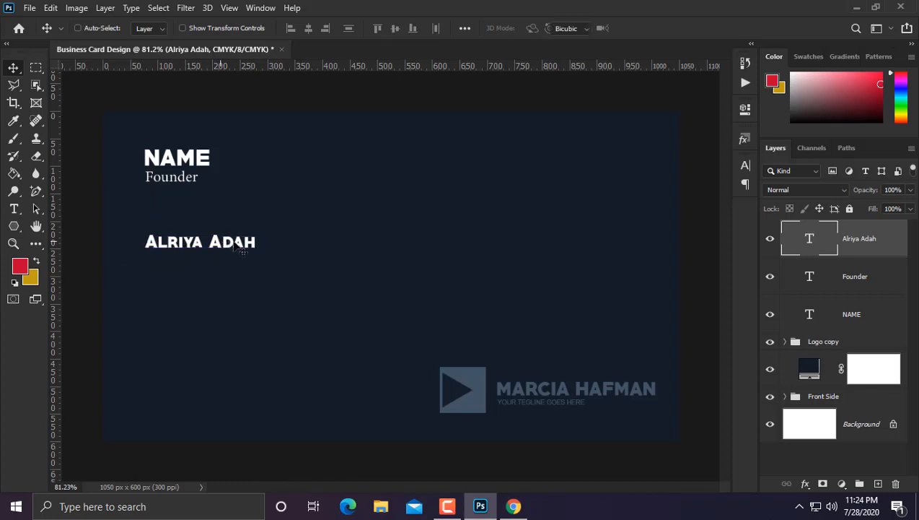
pyautogui.hotkey('ctrl', 't')
pyautogui.moveTo(255, 233)
pyautogui.mouseDown()
pyautogui.moveTo(279, 228)
pyautogui.moveTo(254, 226)
pyautogui.mouseUp()
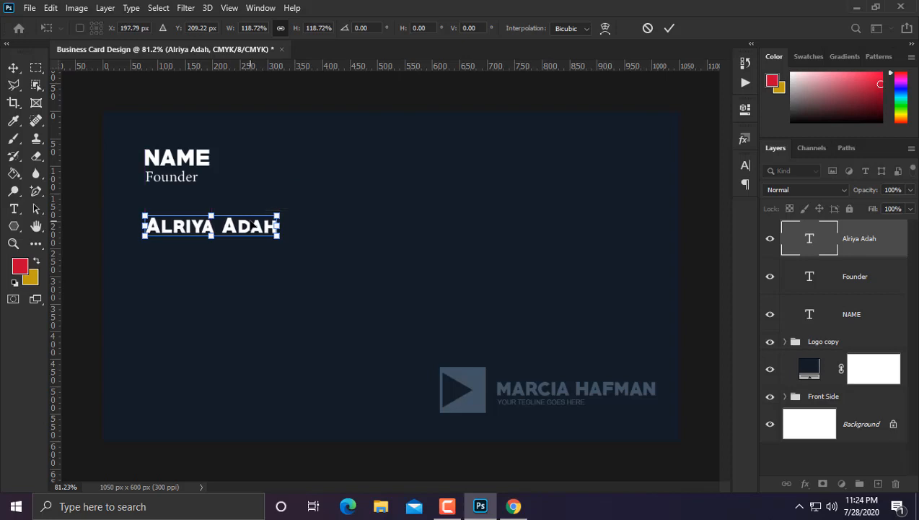
pyautogui.press('Return')
# Step: Change the name line to Minion Variable Concept and align it under Founder
pyautogui.click(15, 209)
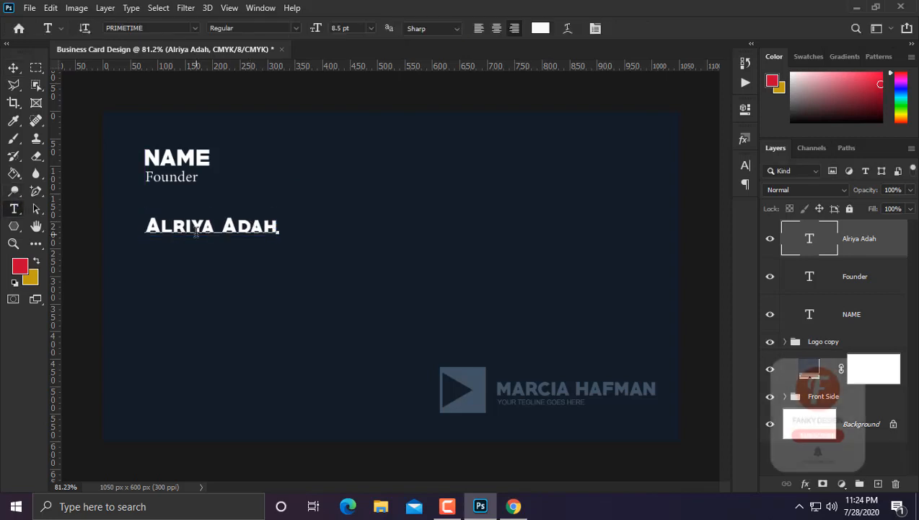
pyautogui.moveTo(145, 226); pyautogui.dragTo(221, 225)
pyautogui.hotkey('ctrl', 'a')
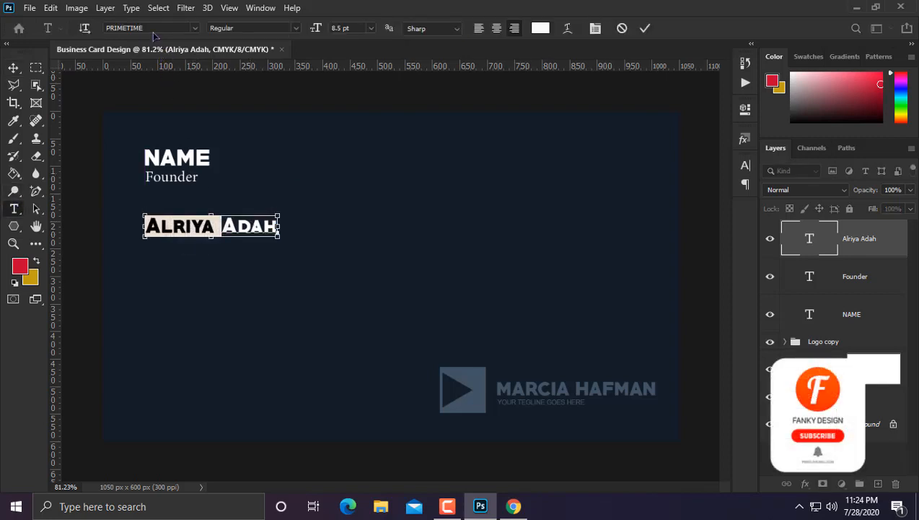
pyautogui.click(150, 27)
pyautogui.write('Arial')
pyautogui.write('Minion Variable Concept')
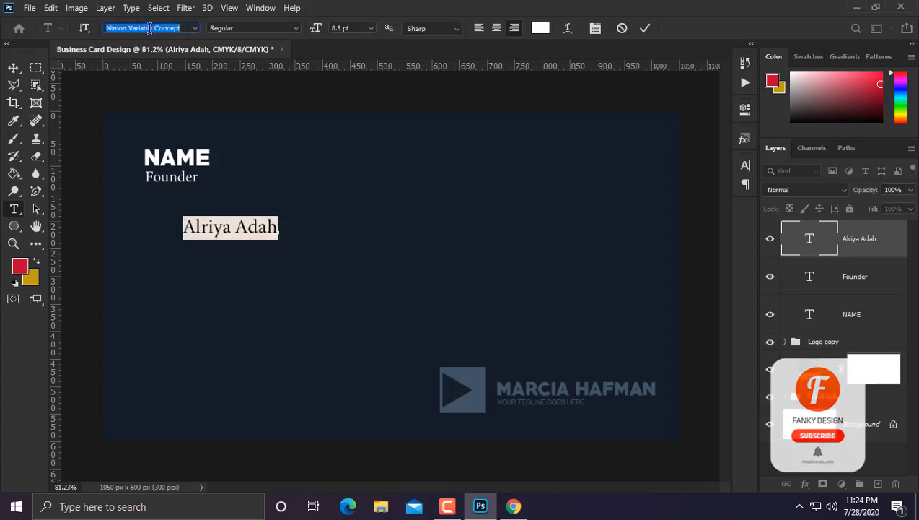
pyautogui.click(13, 67)
pyautogui.moveTo(203, 230); pyautogui.dragTo(189, 214)
pyautogui.press('ctrl')
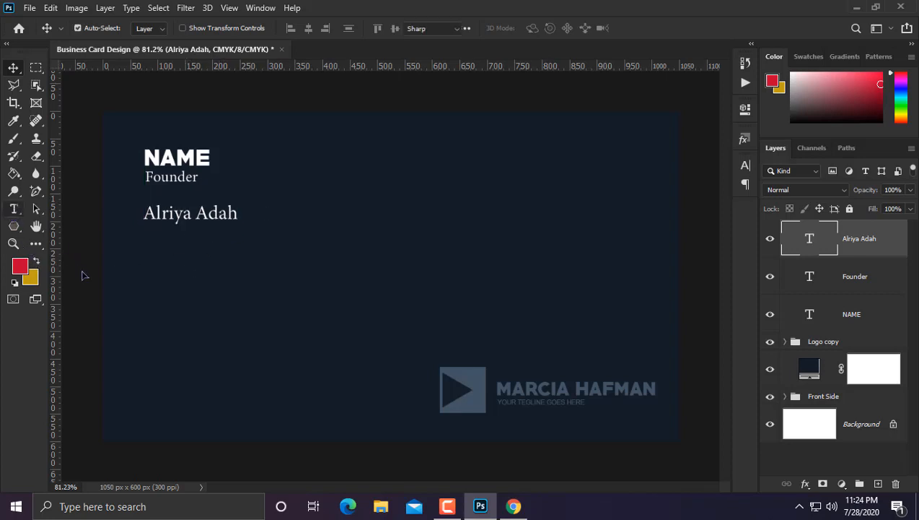
pyautogui.click(13, 209)
# Step: Type the company line 'invsments pvt limided' as a new text layer
pyautogui.click(132, 302)
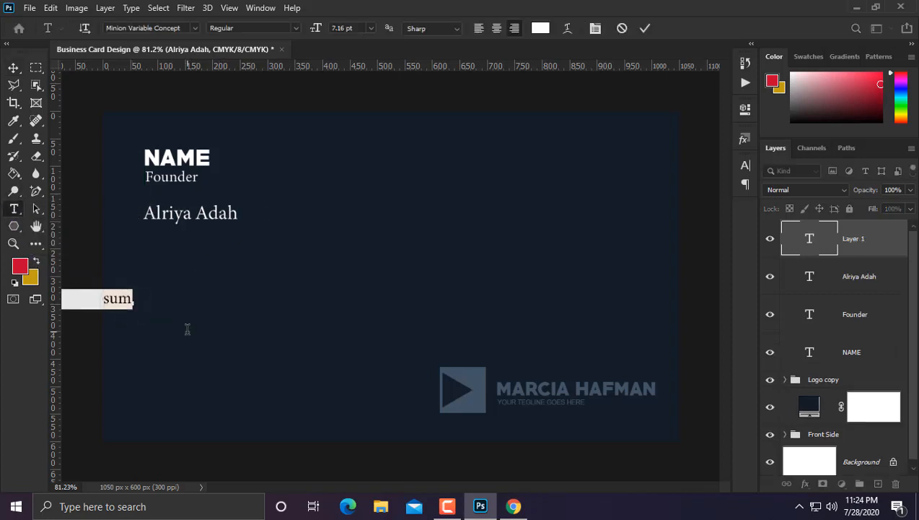
pyautogui.press('BackSpace')
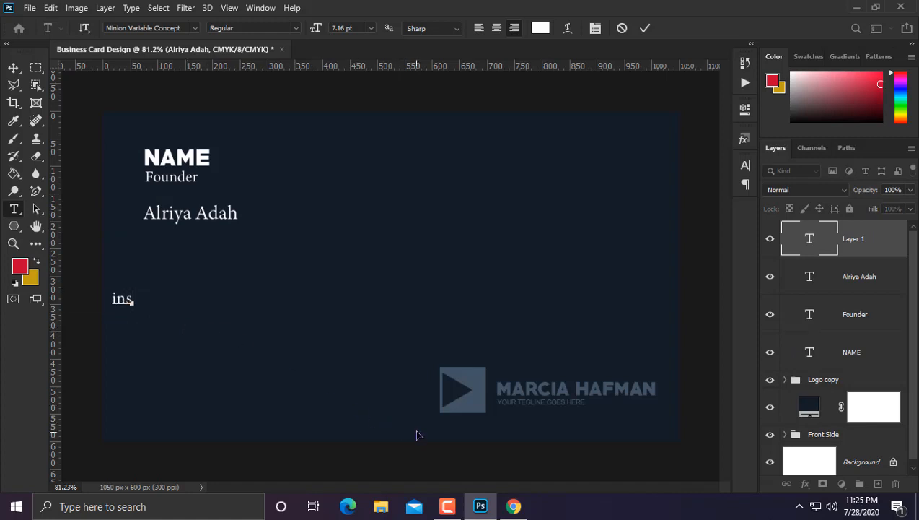
pyautogui.write('inves')
pyautogui.press('BackSpace')
pyautogui.press('BackSpace')
pyautogui.write('s')
pyautogui.write('ments')
pyautogui.write('.')
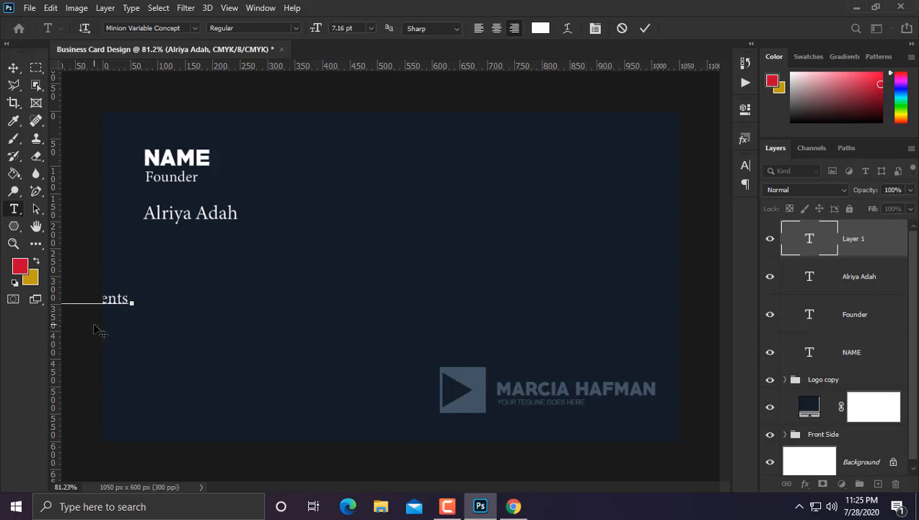
pyautogui.press('BackSpace')
pyautogui.write('pvt. Limided.')
pyautogui.hotkey('ctrl', 'Return')
# Step: Scale the company line down to 69.9% and nudge it just under the name
pyautogui.hotkey('ctrl', 't')
pyautogui.moveTo(130, 302); pyautogui.dragTo(230, 246)
pyautogui.press('Return')
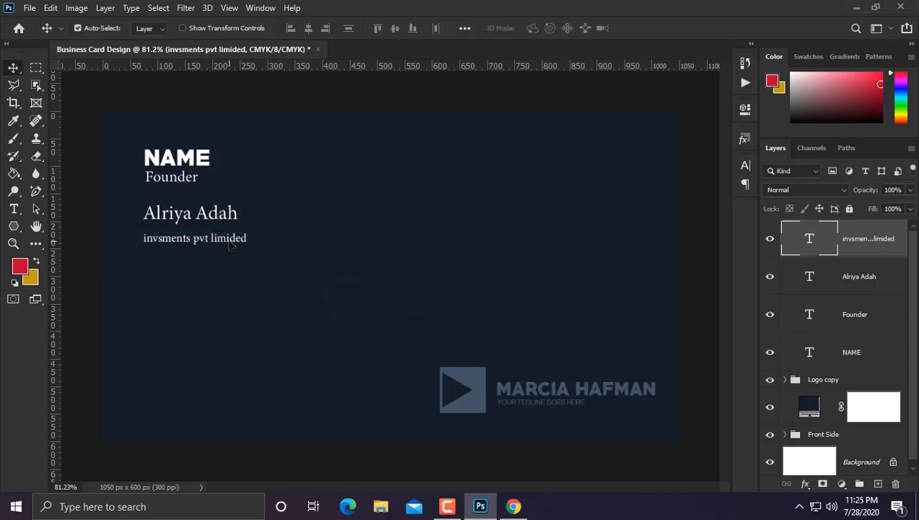
pyautogui.press('Up')
pyautogui.press('Up')
pyautogui.press('Up')
pyautogui.press('Up')
pyautogui.press('Up')
pyautogui.press('Up')
pyautogui.press('Up')
pyautogui.press('Up')
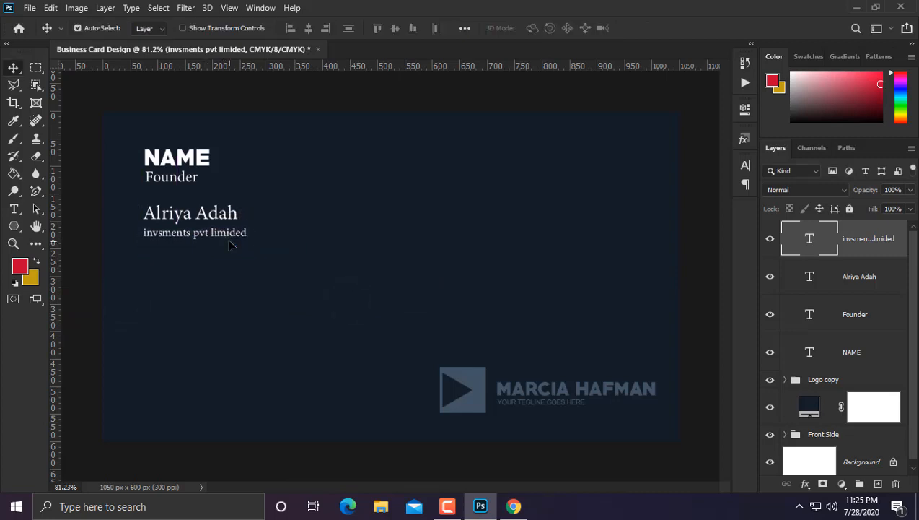
pyautogui.click(13, 209)
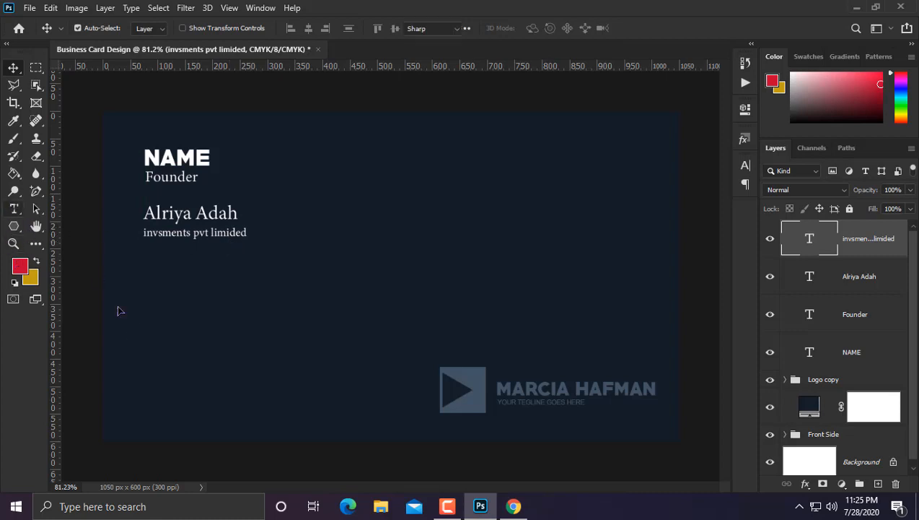
# Step: Add a phone number line and place it below the company line
pyautogui.click(151, 334)
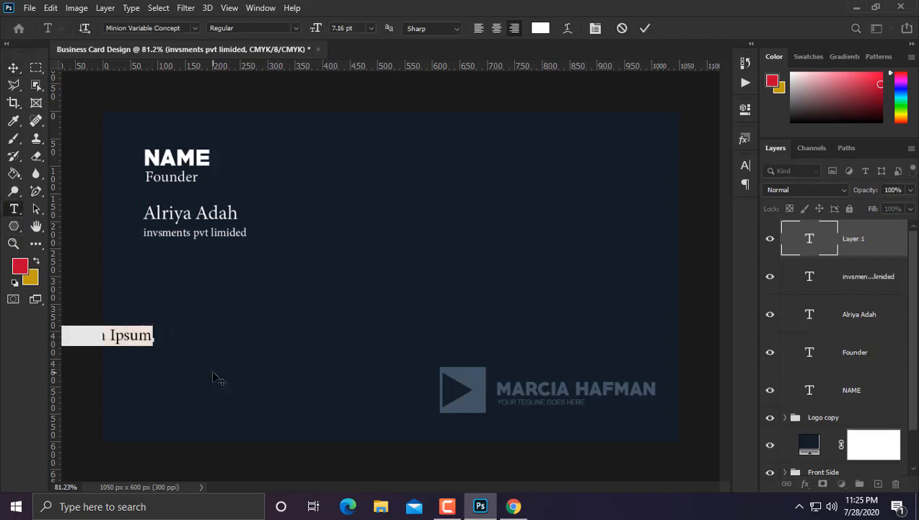
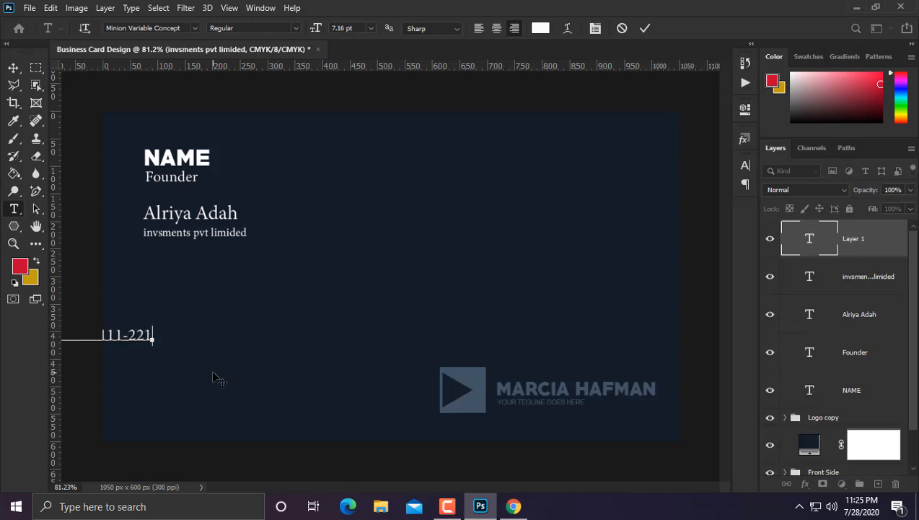
pyautogui.click(13, 67)
pyautogui.moveTo(112, 335); pyautogui.dragTo(213, 281)
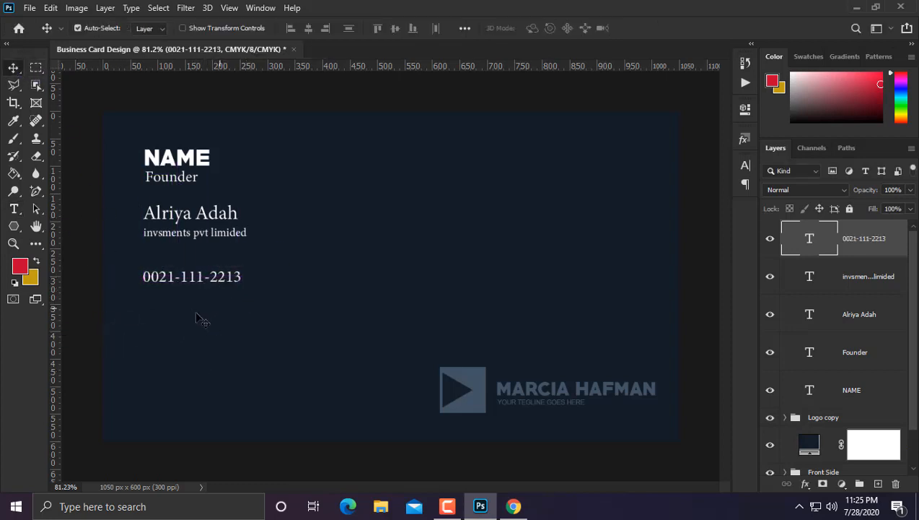
pyautogui.click(191, 287)
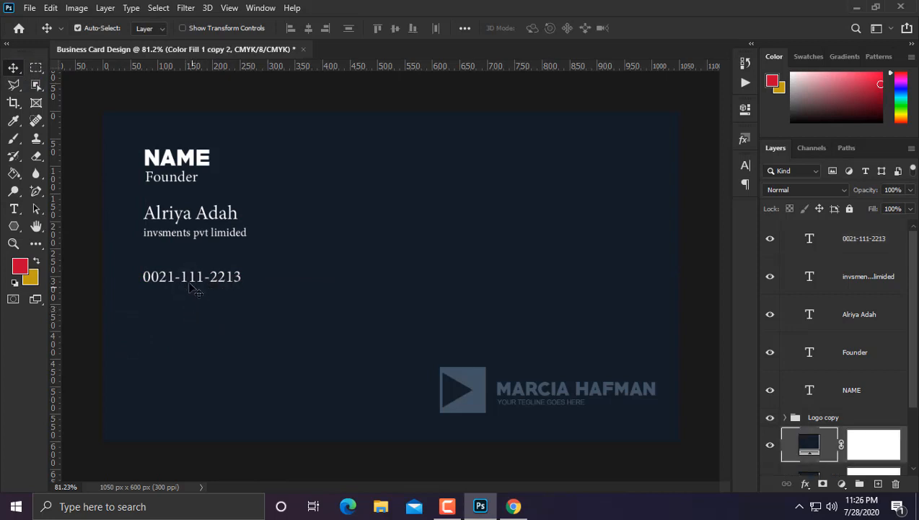
pyautogui.keyDown('alt'); pyautogui.moveTo(184, 284); pyautogui.dragTo(184, 307); pyautogui.keyUp('alt')
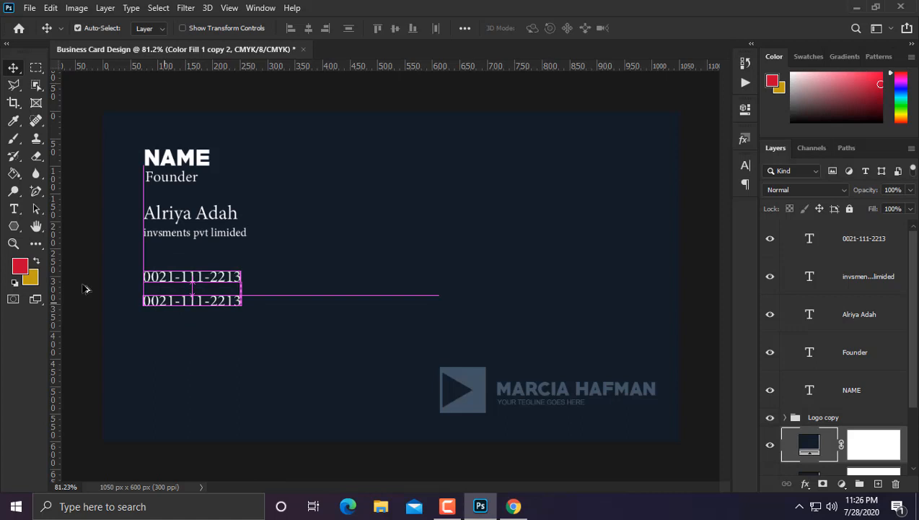
pyautogui.click(16, 210)
pyautogui.click(176, 300)
pyautogui.hotkey('ctrl', 'a')
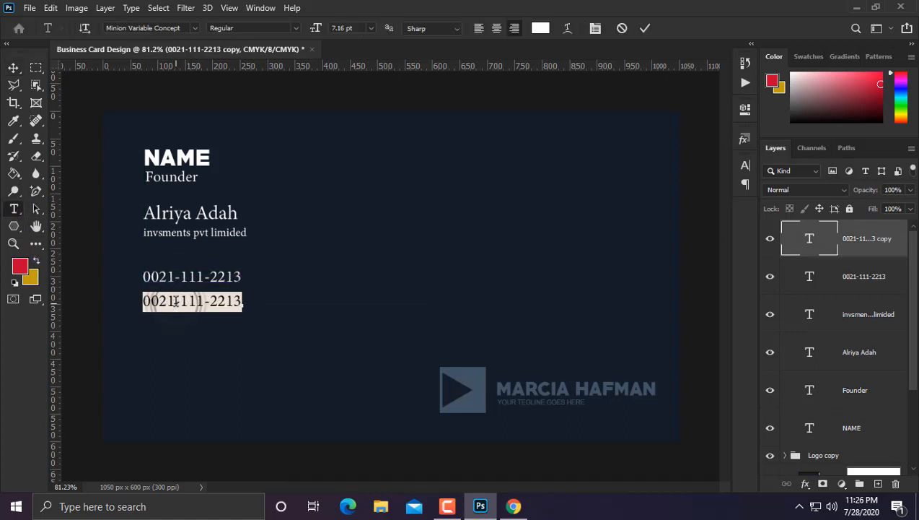
pyautogui.write('ww.')
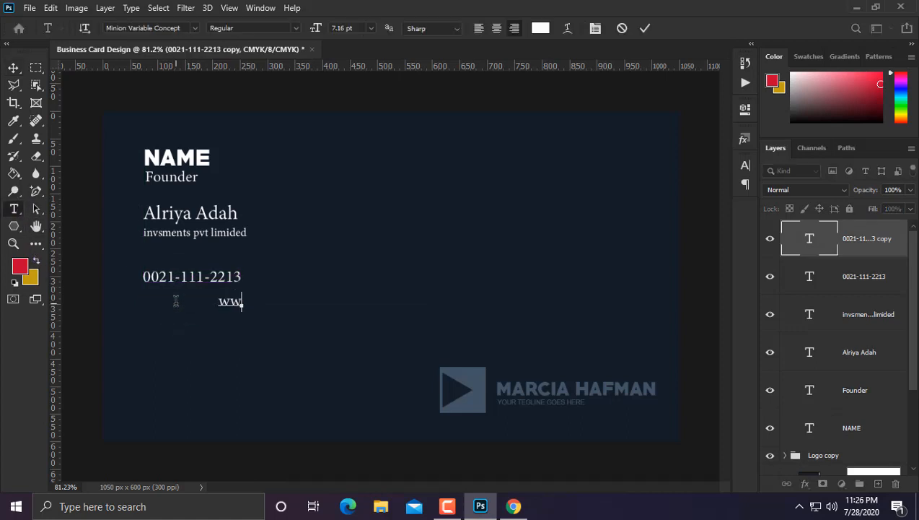
pyautogui.write('wyourwebsie')
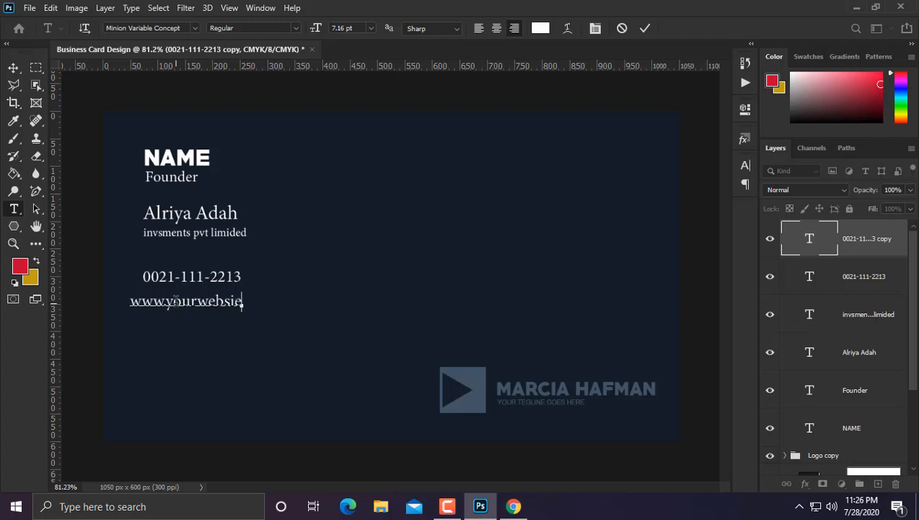
pyautogui.press('BackSpace')
pyautogui.write('te.com')
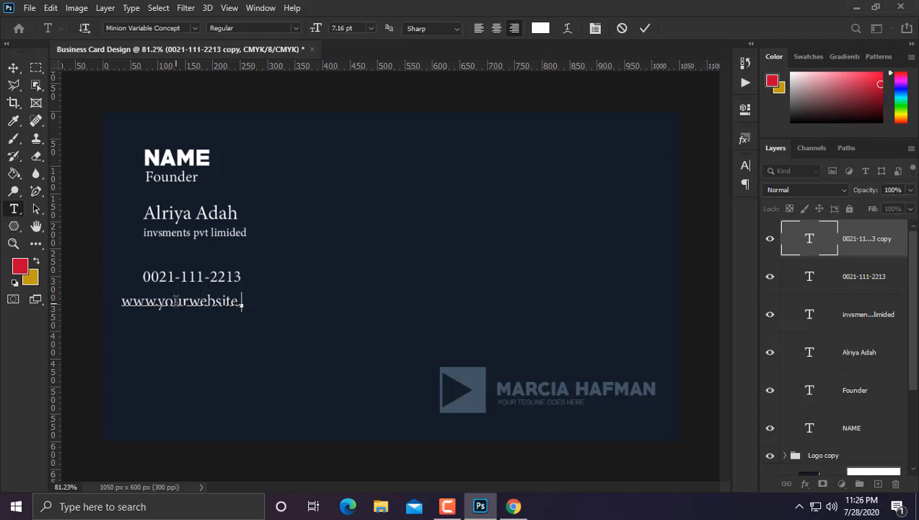
pyautogui.click(13, 68)
pyautogui.moveTo(214, 302); pyautogui.dragTo(245, 305)
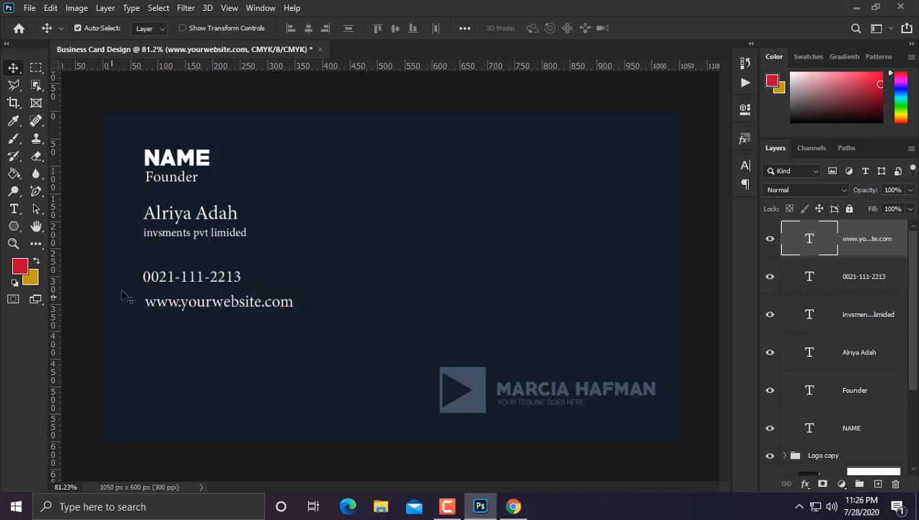
pyautogui.moveTo(180, 303); pyautogui.dragTo(186, 333)
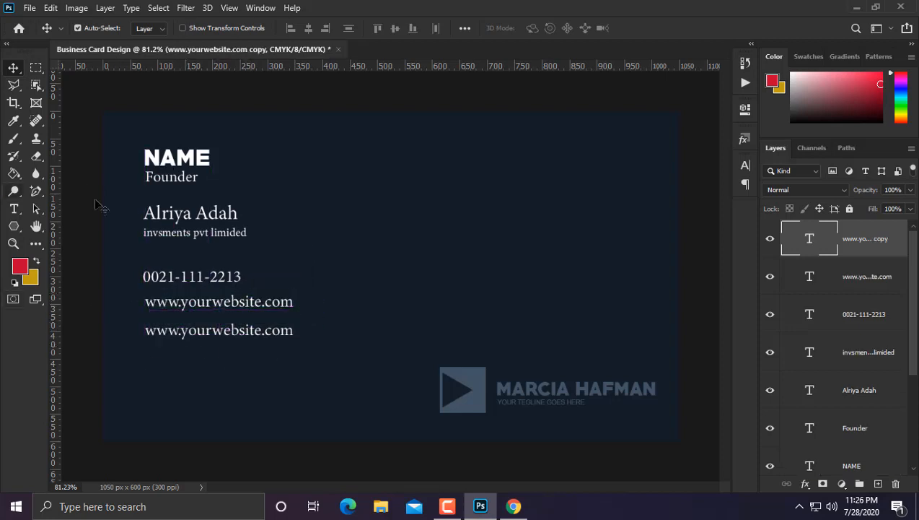
# Step: Retype the second website line as a company e-mail address
pyautogui.click(15, 210)
pyautogui.tripleClick(184, 326)
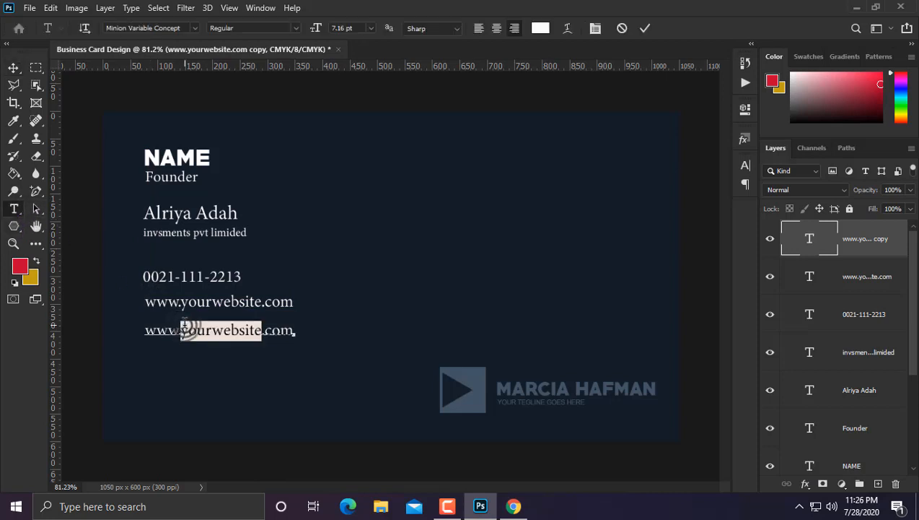
pyautogui.write('in')
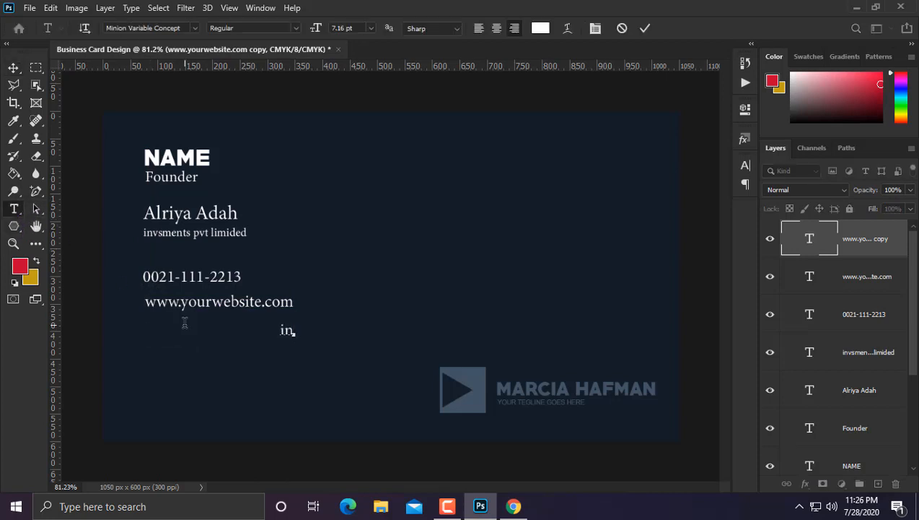
pyautogui.write('fo@company')
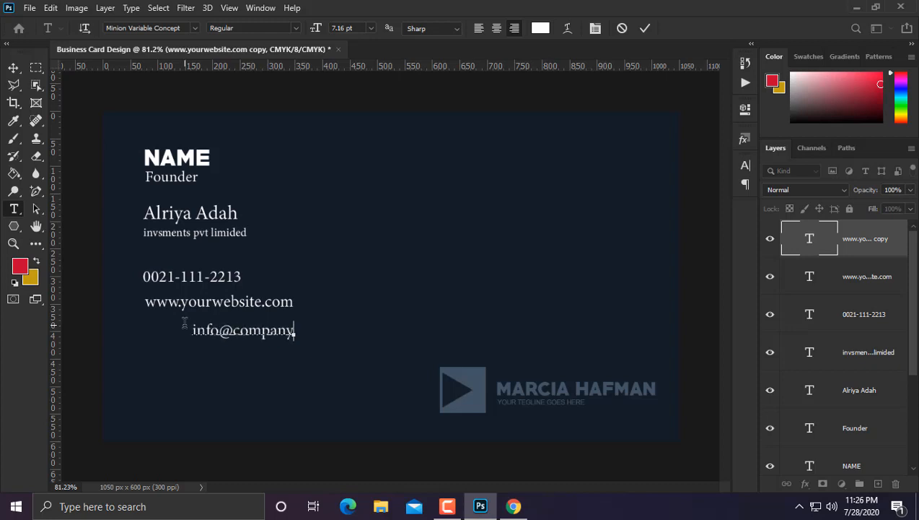
pyautogui.write('.com')
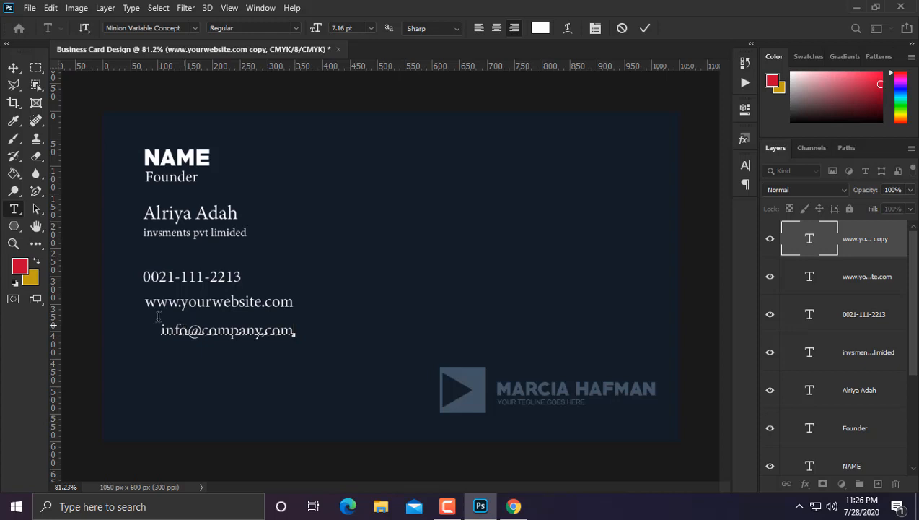
pyautogui.click(14, 69)
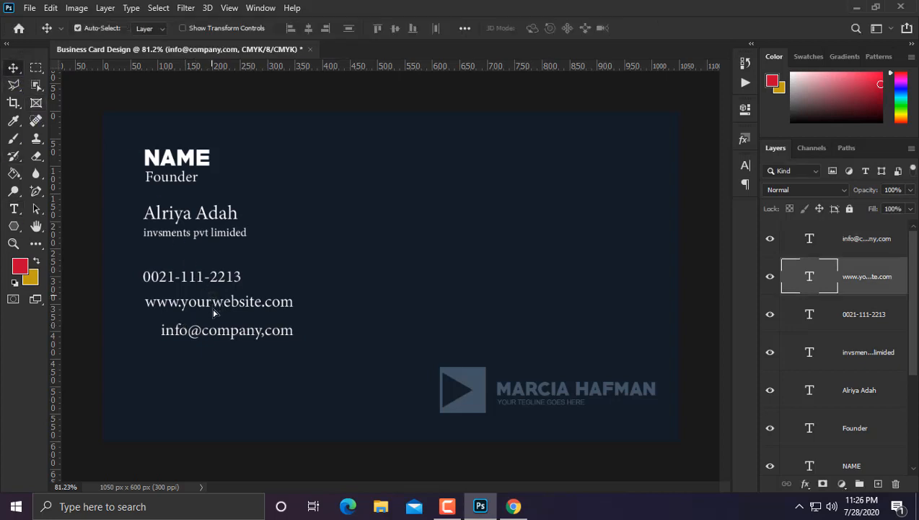
# Step: Place the e-mail line under the phone number with the website line evenly spaced below
pyautogui.moveTo(216, 312); pyautogui.dragTo(216, 373)
pyautogui.click(196, 330)
pyautogui.moveTo(196, 329); pyautogui.dragTo(168, 318)
pyautogui.click(182, 369)
pyautogui.click(186, 371)
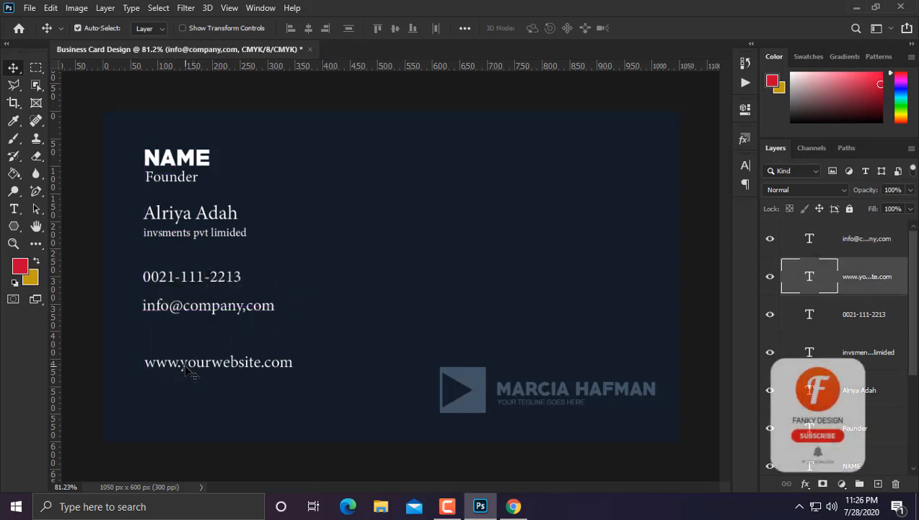
pyautogui.moveTo(185, 371); pyautogui.dragTo(207, 328)
# Step: Zoom out and try enlarging the contact text block, then undo the resize
pyautogui.hotkey('ctrl', '-')
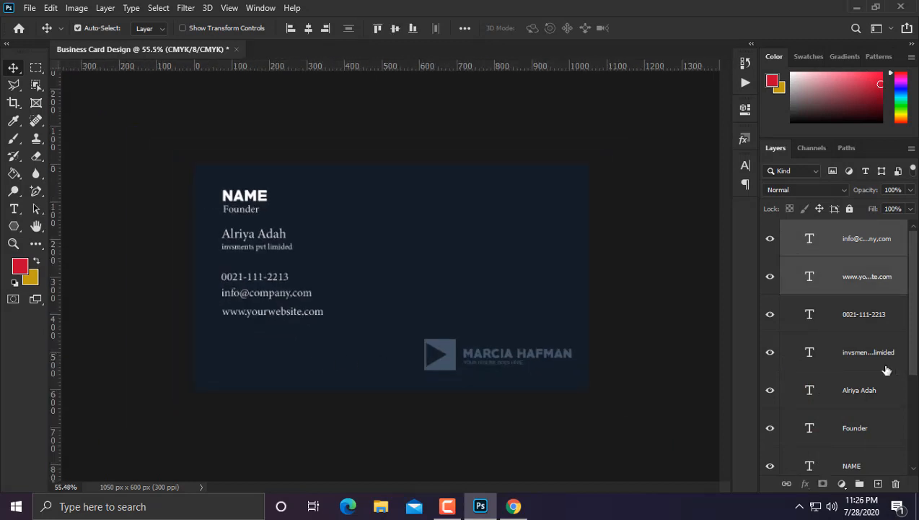
pyautogui.scroll(-2, 859, 386)
pyautogui.keyDown('shift'); pyautogui.click(822, 383); pyautogui.keyUp('shift')
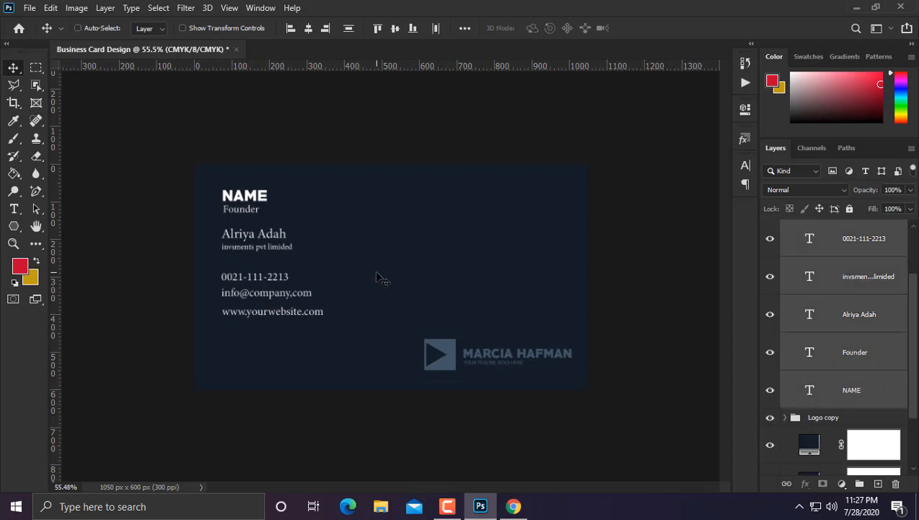
pyautogui.hotkey('ctrl', 't')
pyautogui.moveTo(322, 189); pyautogui.dragTo(389, 153)
pyautogui.hotkey('ctrl', 'z')
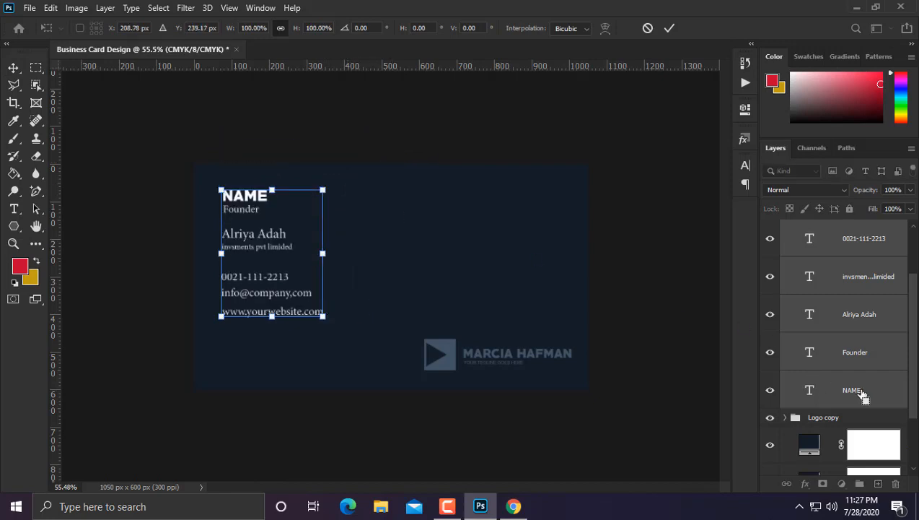
pyautogui.scroll(2, 864, 387)
pyautogui.press('Return')
# Step: Reselect all the contact text layers together in the Layers panel
pyautogui.keyDown('shift'); pyautogui.click(864, 247); pyautogui.keyUp('shift')
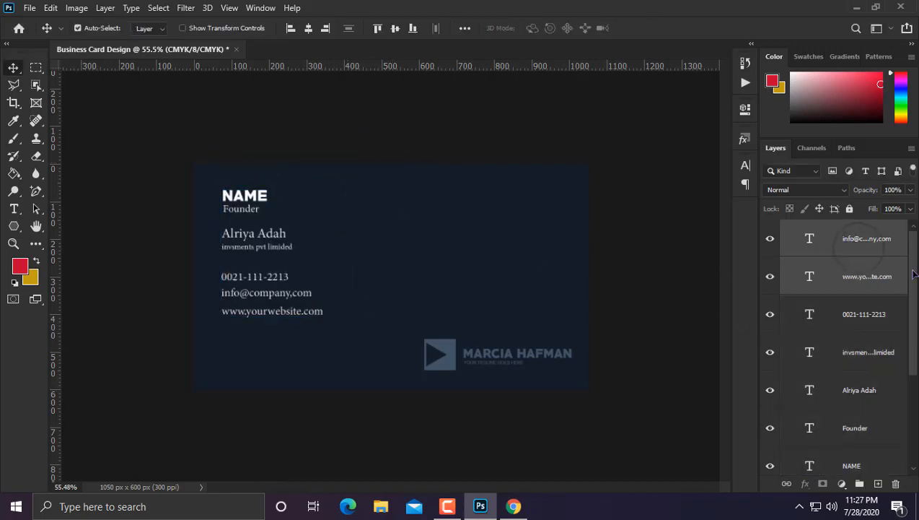
pyautogui.click(863, 242)
pyautogui.scroll(-4, 866, 311)
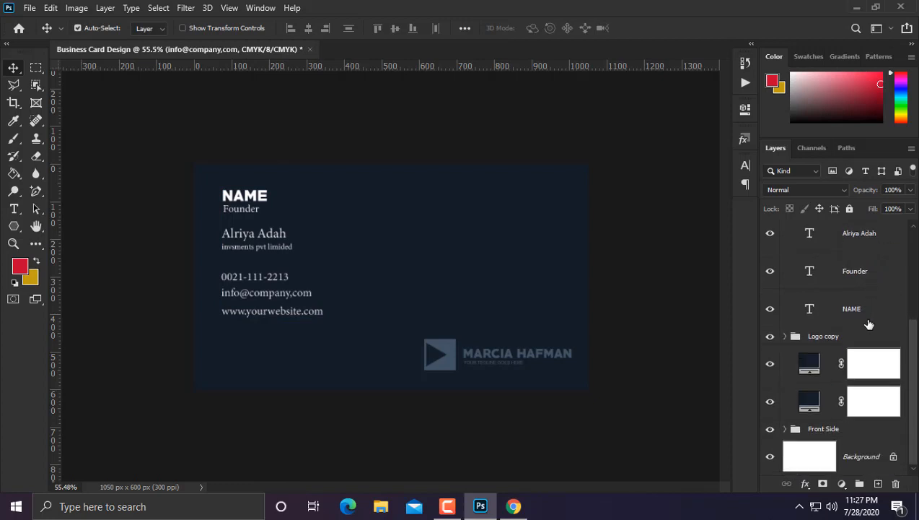
pyautogui.keyDown('shift'); pyautogui.click(865, 315); pyautogui.keyUp('shift')
# Step: Scale the contact text block to about 139% and move it lower on the card
pyautogui.hotkey('ctrl', 't')
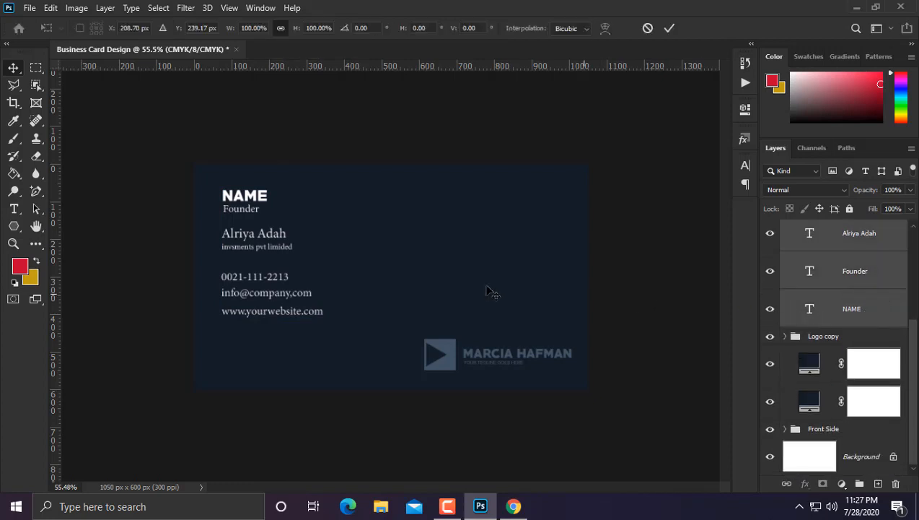
pyautogui.moveTo(324, 189); pyautogui.dragTo(362, 140)
pyautogui.moveTo(336, 218); pyautogui.dragTo(325, 299)
pyautogui.press('Return')
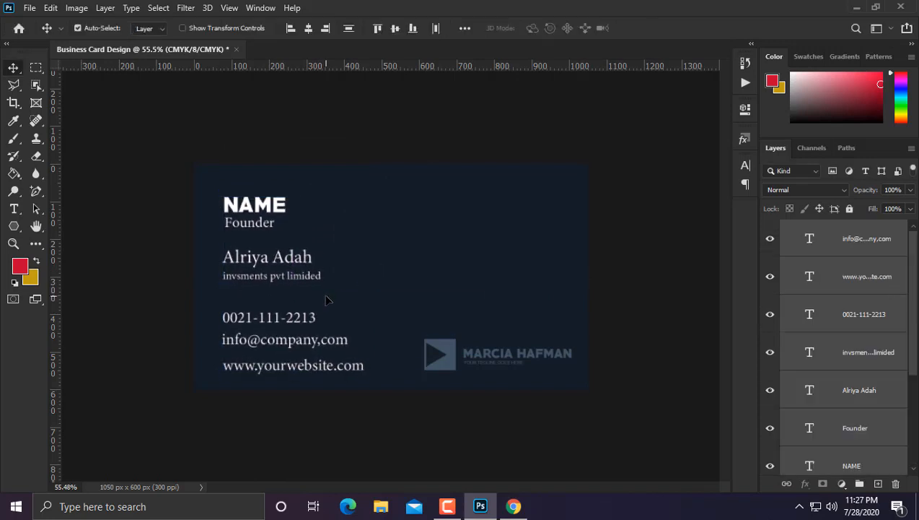
pyautogui.press('Up')
pyautogui.press('Up')
pyautogui.press('Up')
pyautogui.press('Up')
pyautogui.press('Up')
pyautogui.press('Up')
pyautogui.press('Up')
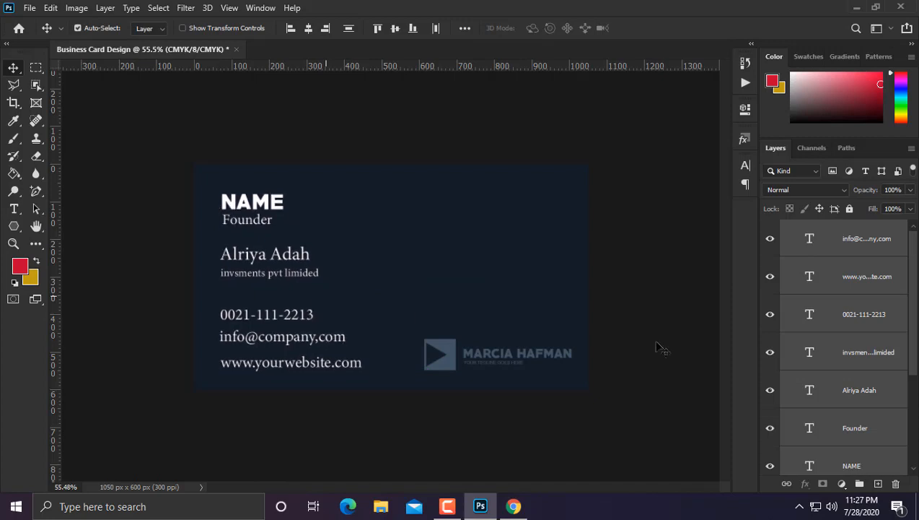
# Step: Group the text layers into Group 1 and align it to the card's vertical centre
pyautogui.moveTo(859, 483); pyautogui.dragTo(859, 483)
pyautogui.hotkey('ctrl', 'a')
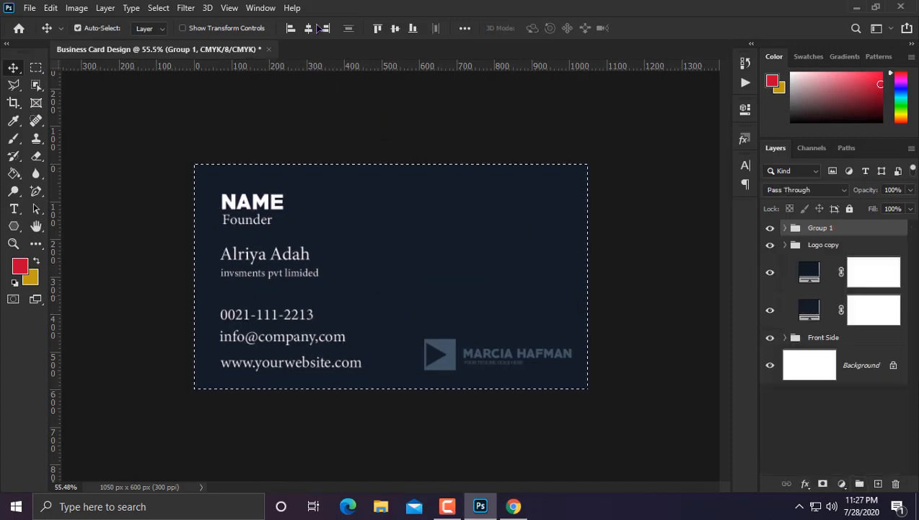
pyautogui.click(395, 29)
pyautogui.hotkey('ctrl', 'd')
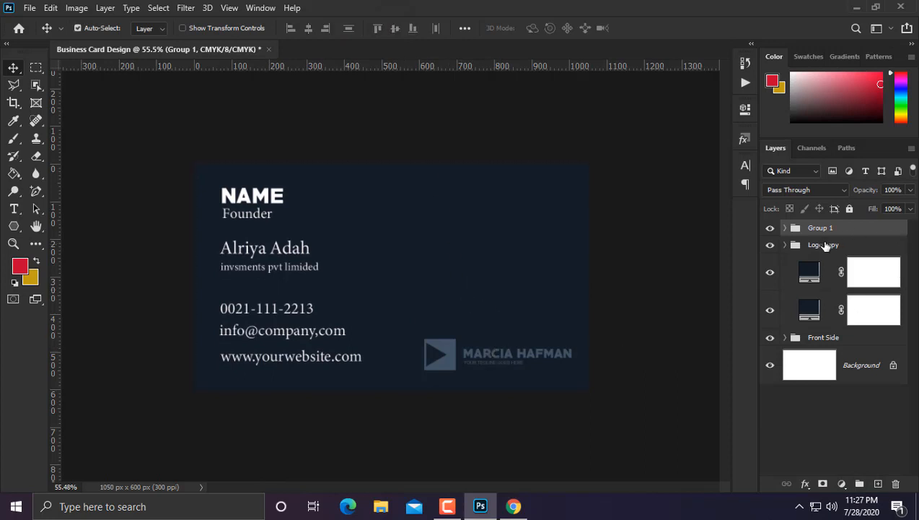
# Step: Move the Logo copy up to the top-right corner level with NAME, shifting it slightly left
pyautogui.click(825, 246)
pyautogui.hotkey('ctrl', 't')
pyautogui.moveTo(534, 350); pyautogui.dragTo(534, 207)
pyautogui.press('Return')
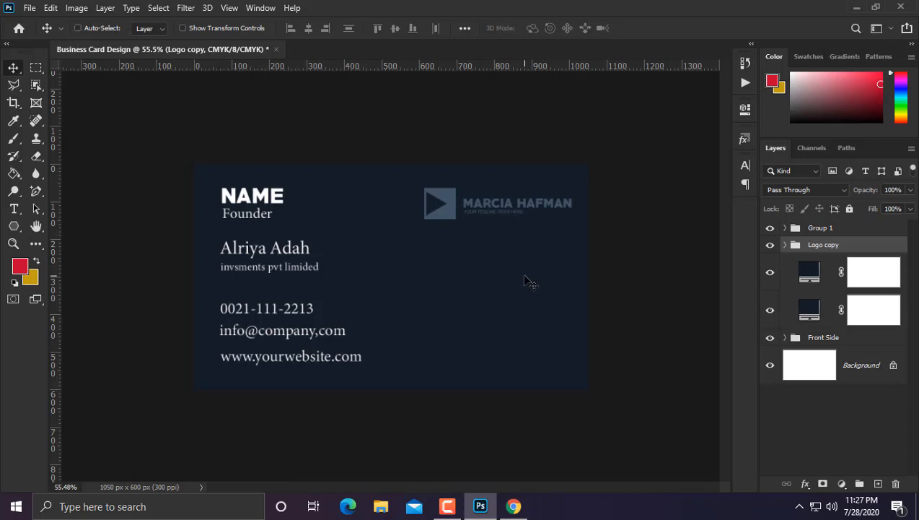
pyautogui.hotkey('ctrl', 't')
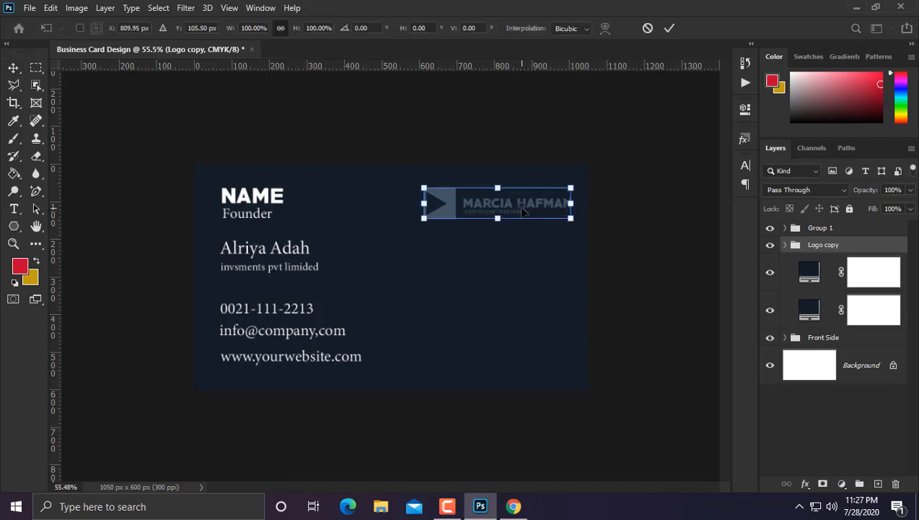
pyautogui.moveTo(524, 211); pyautogui.dragTo(514, 209)
pyautogui.press('Return')
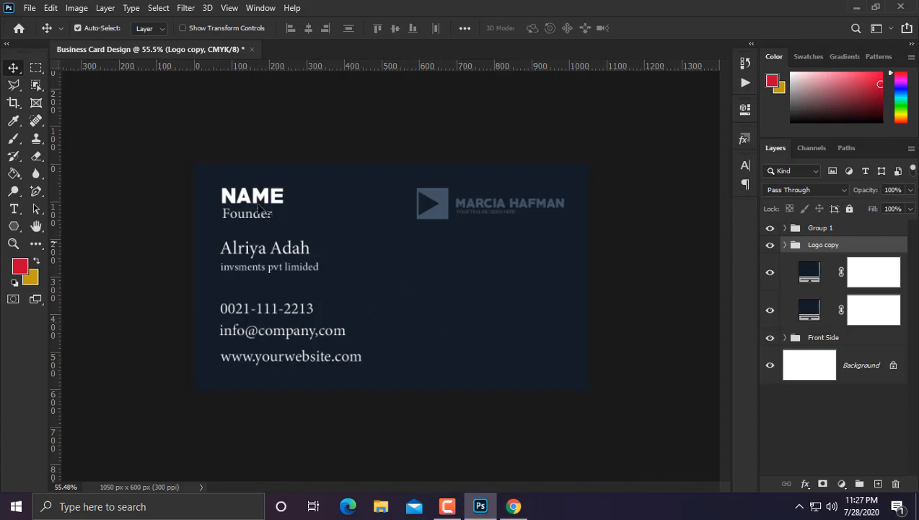
# Step: Embed the qr_code_PNG2 image, scale it small and position it on the card's right
pyautogui.click(29, 8)
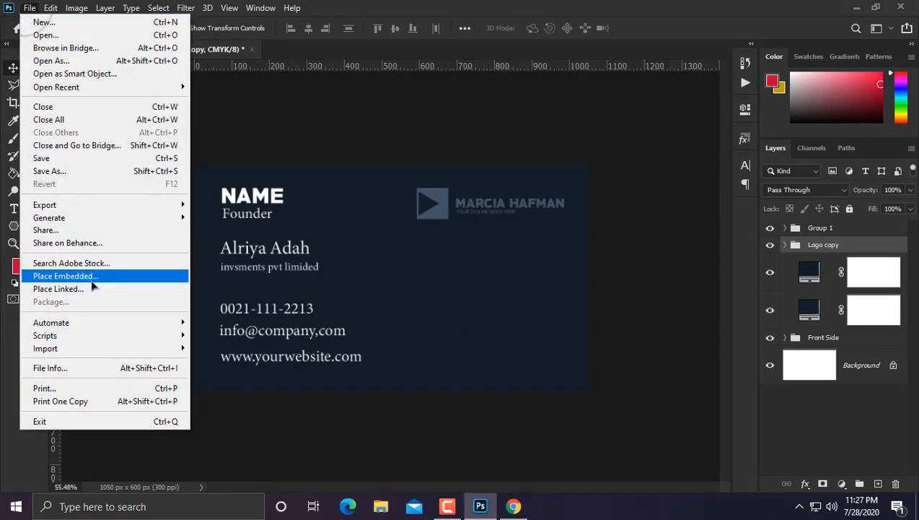
pyautogui.click(92, 280)
pyautogui.press('Escape')
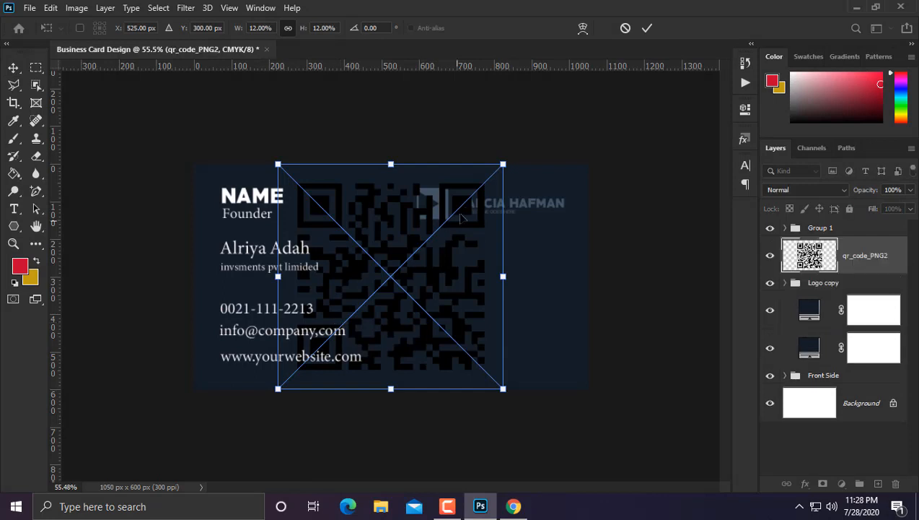
pyautogui.moveTo(509, 168); pyautogui.dragTo(549, 341)
pyautogui.moveTo(565, 307); pyautogui.dragTo(580, 290)
pyautogui.moveTo(552, 328); pyautogui.dragTo(514, 305)
pyautogui.press('Return')
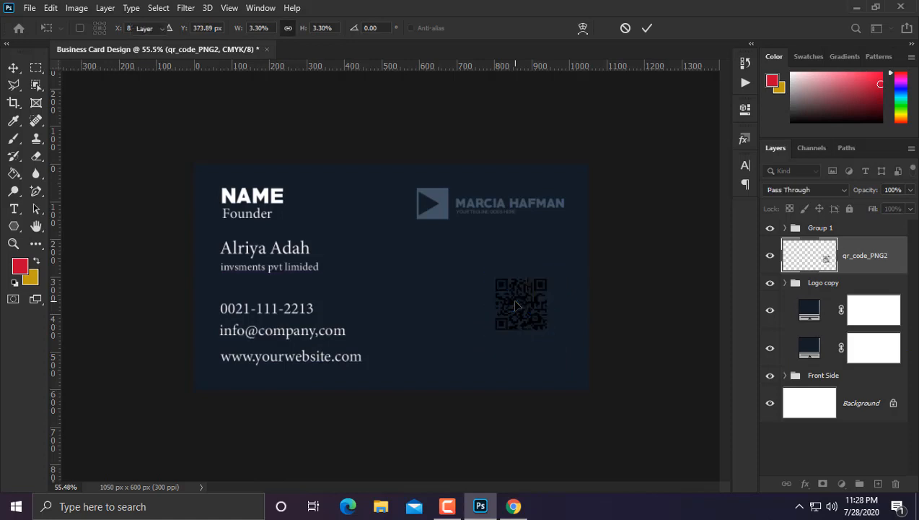
pyautogui.hotkey('shift', 'Left')
pyautogui.hotkey('shift', 'Left')
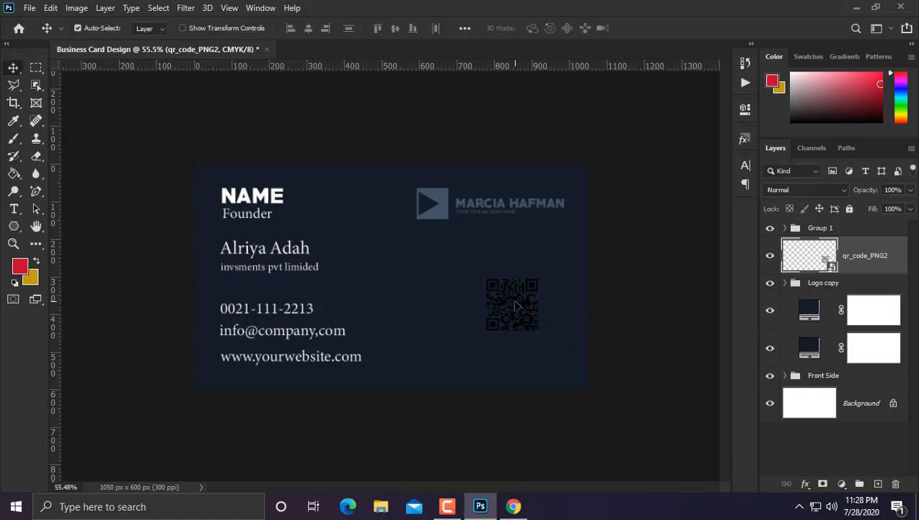
# Step: Give the QR code layer a white Color Overlay layer style
pyautogui.rightClick(879, 248)
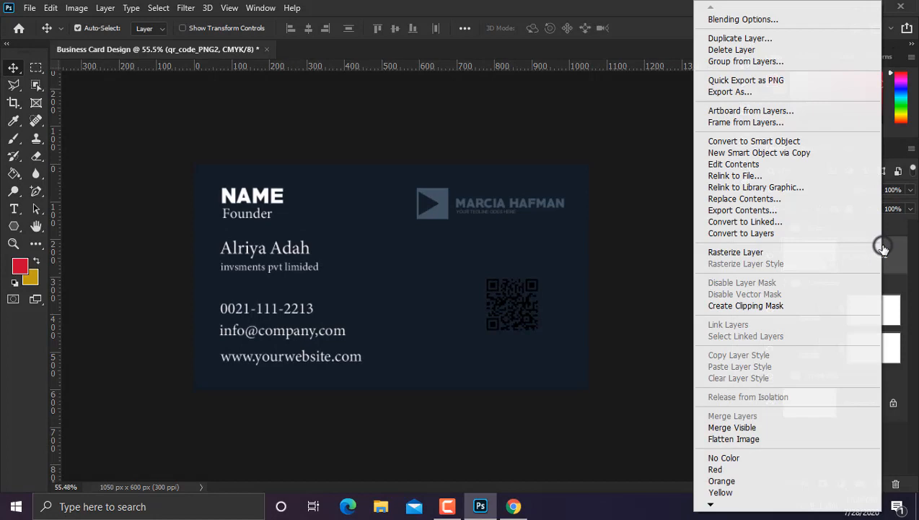
pyautogui.click(770, 25)
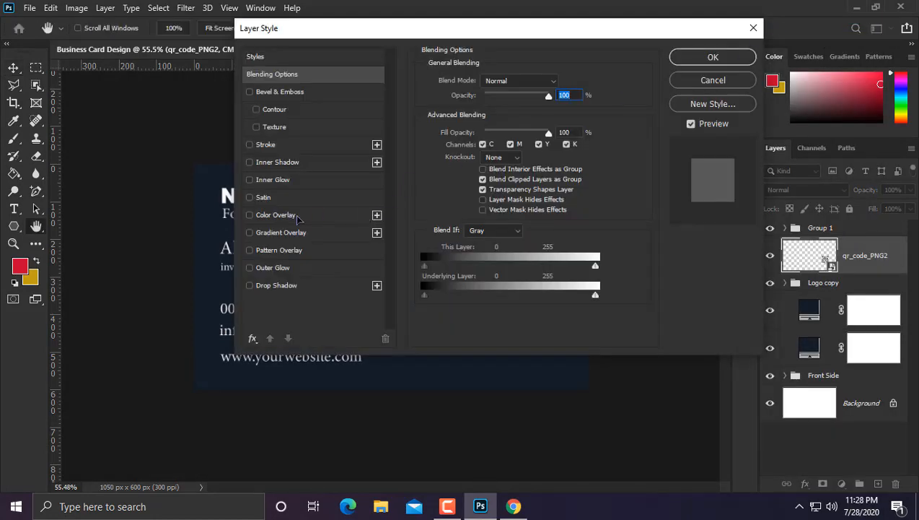
pyautogui.click(289, 216)
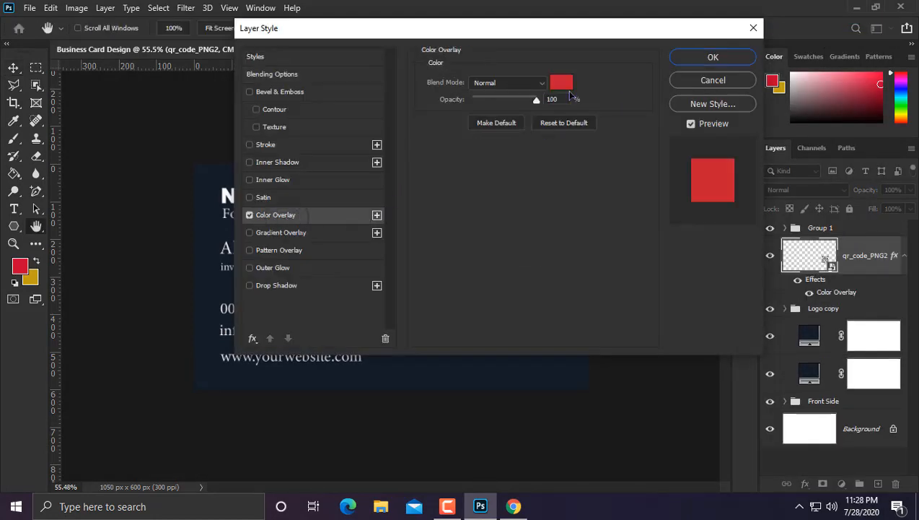
pyautogui.click(563, 83)
pyautogui.moveTo(510, 200); pyautogui.dragTo(491, 196)
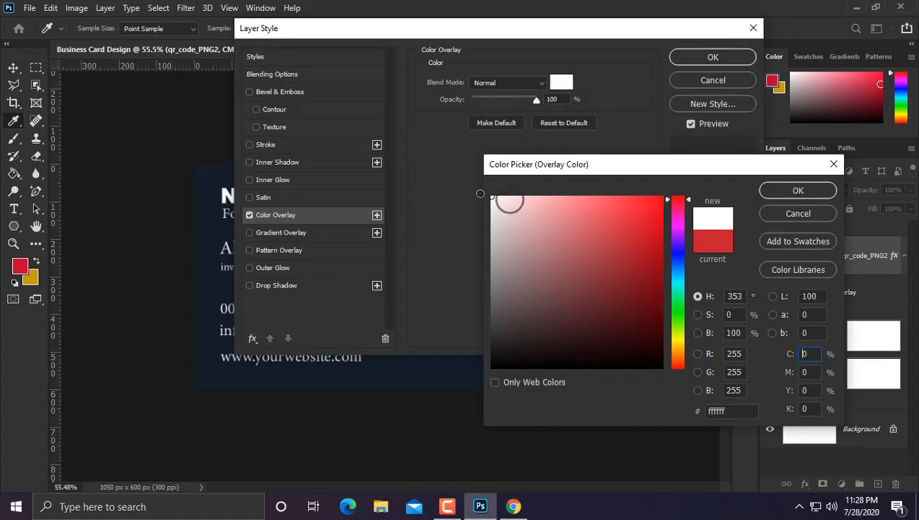
pyautogui.click(788, 190)
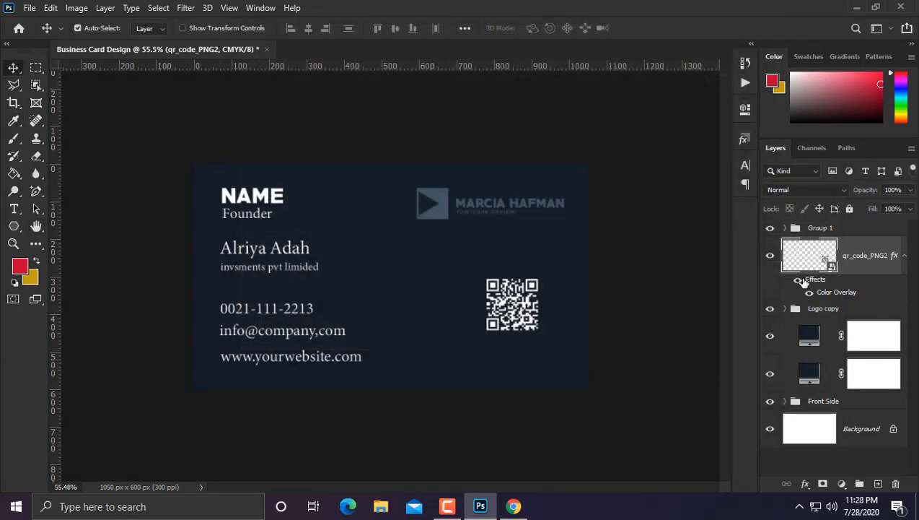
# Step: Group the back-card layers into a folder named 'Back side'
pyautogui.click(848, 230)
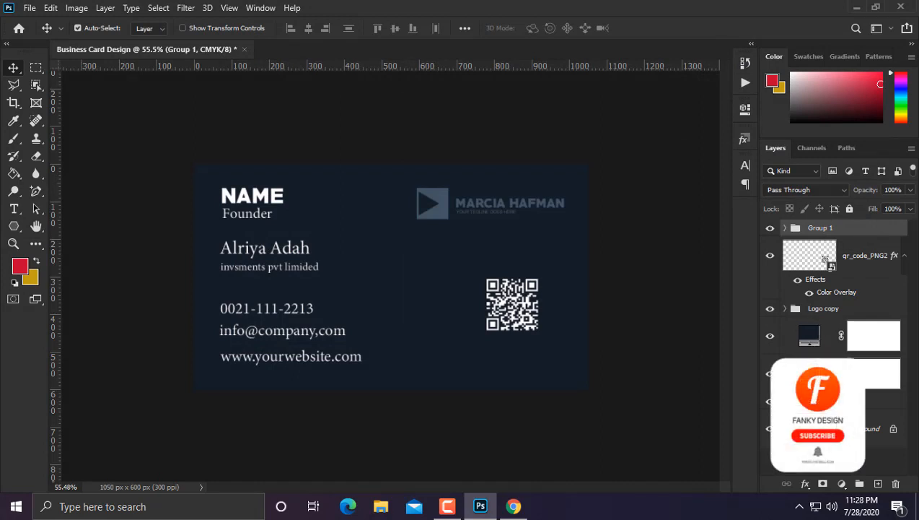
pyautogui.click(859, 483)
pyautogui.doubleClick(821, 228)
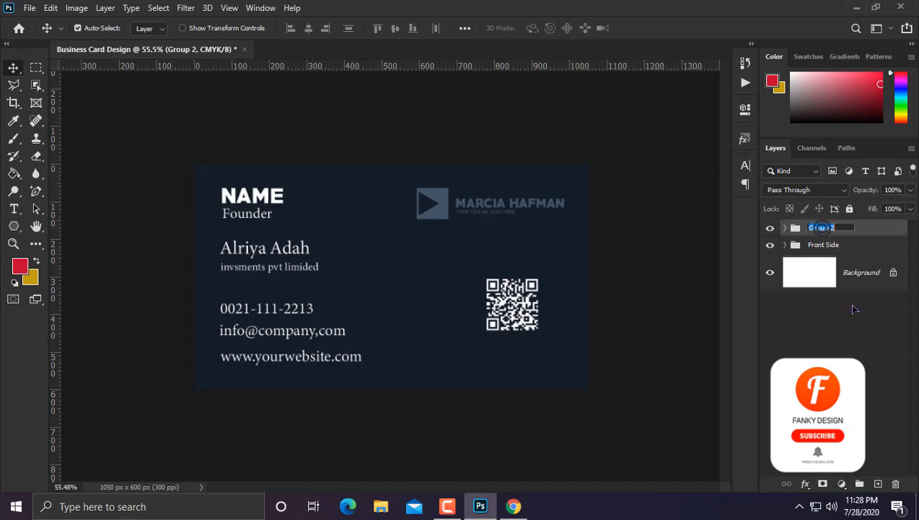
pyautogui.write('Back')
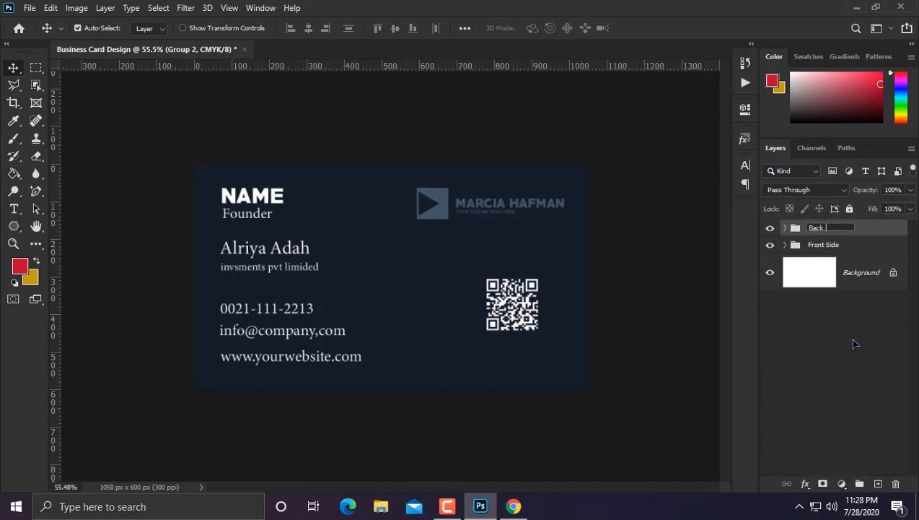
pyautogui.write(' side')
pyautogui.press('Return')
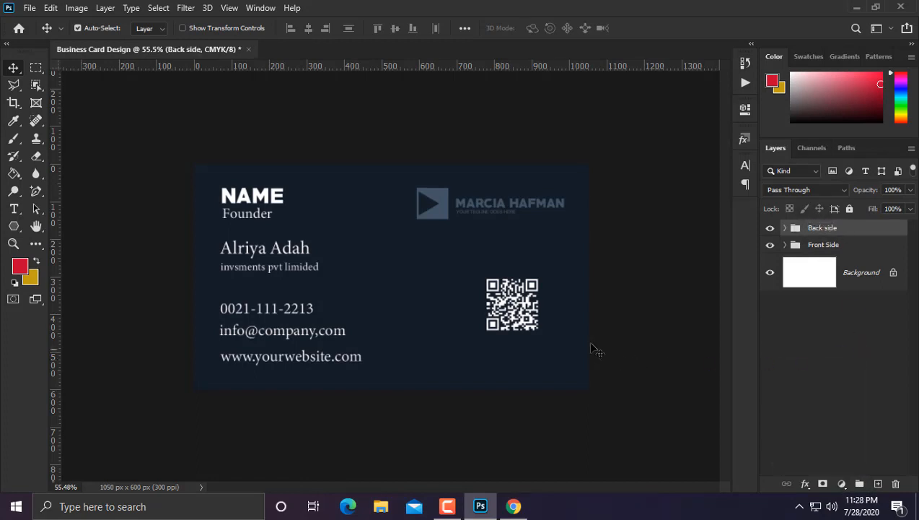